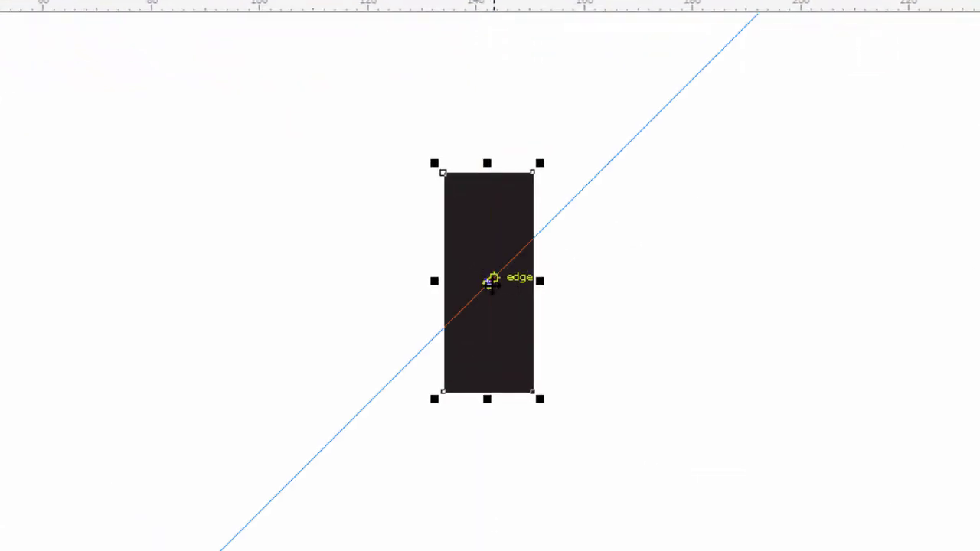
Delete the black rectangle's upper-left node and convert the resulting slanted side to a curve that bows outward to the left
{"action": "key", "text": "F10"}
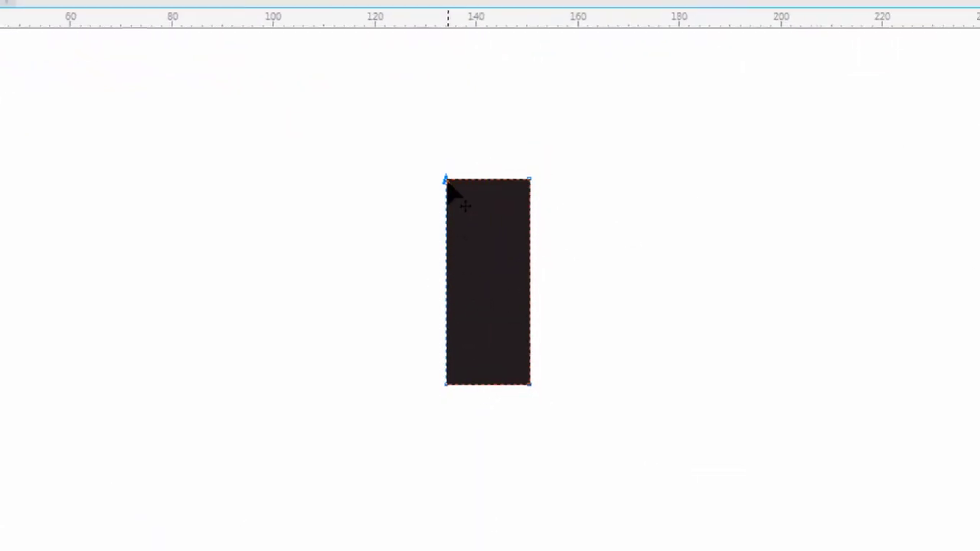
{"action": "double_click", "coordinate": [445, 175]}
{"action": "left_click", "coordinate": [484, 293]}
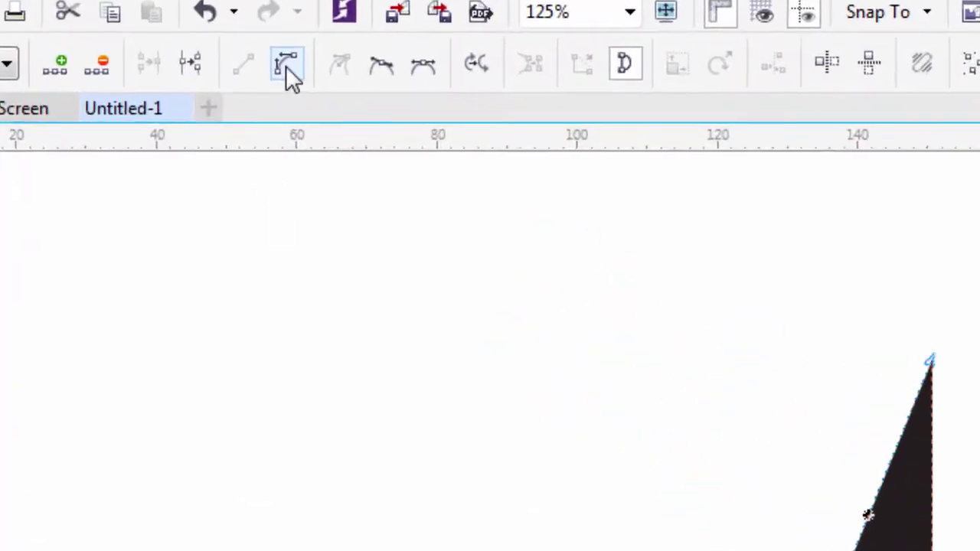
{"action": "left_click", "coordinate": [235, 66]}
{"action": "left_click_drag", "start_coordinate": [657, 338], "coordinate": [621, 304]}
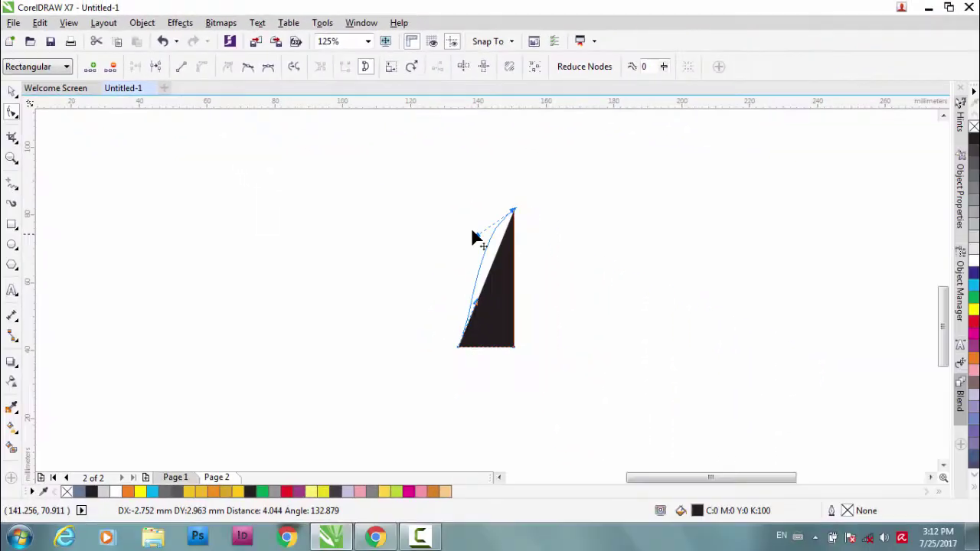
{"action": "left_click_drag", "start_coordinate": [473, 238], "coordinate": [427, 209]}
{"action": "left_click_drag", "start_coordinate": [463, 307], "coordinate": [433, 311]}
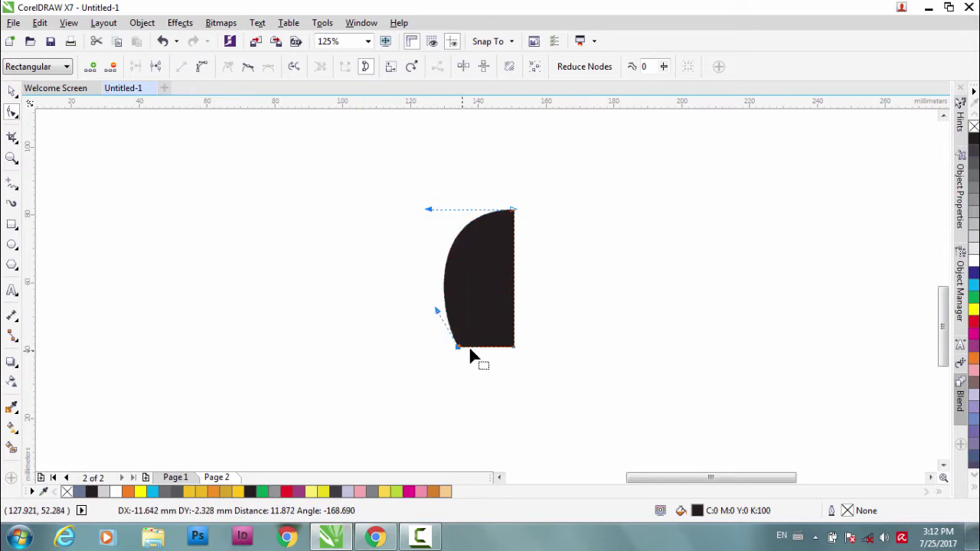
Convert the straight right side to a curve and bend it inward to form a crescent
{"action": "left_click", "coordinate": [514, 295]}
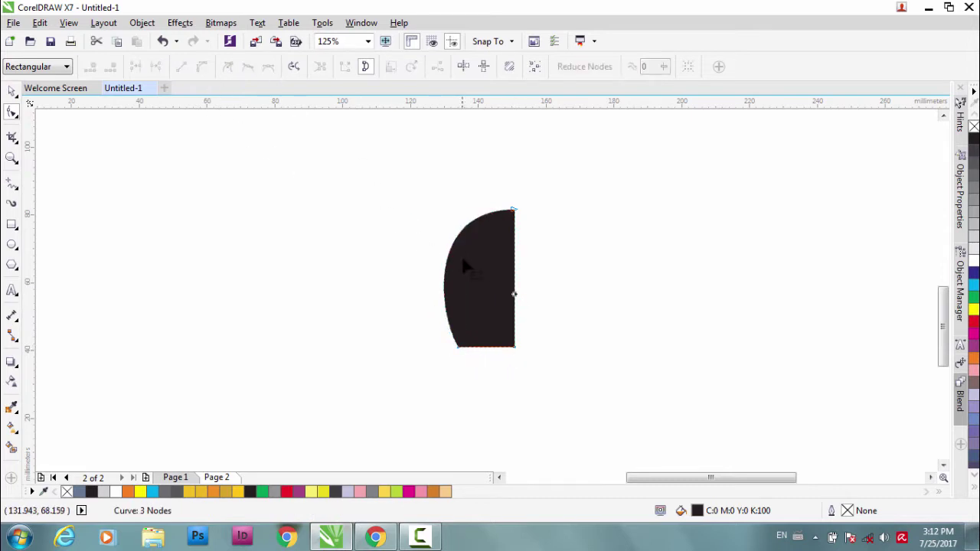
{"action": "left_click", "coordinate": [514, 278]}
{"action": "left_click", "coordinate": [513, 346]}
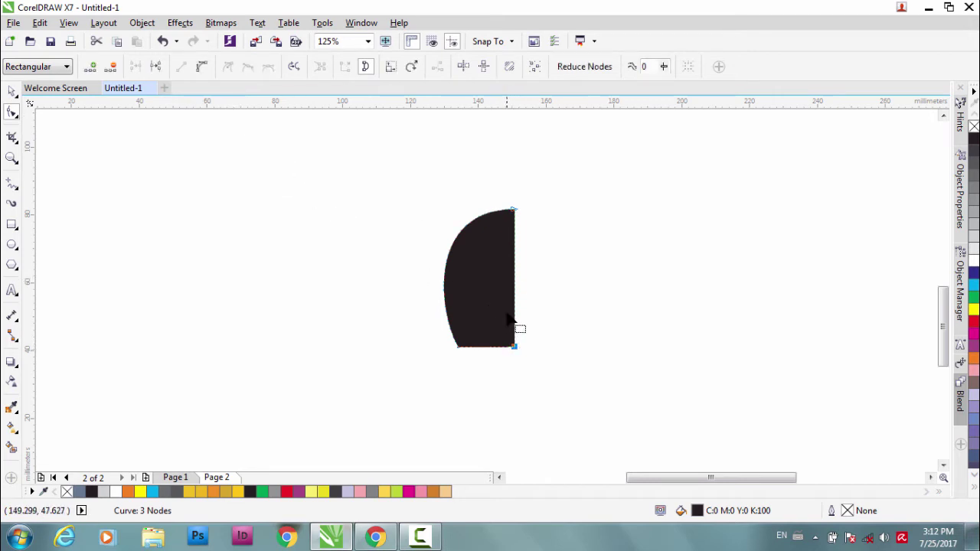
{"action": "left_click", "coordinate": [514, 297]}
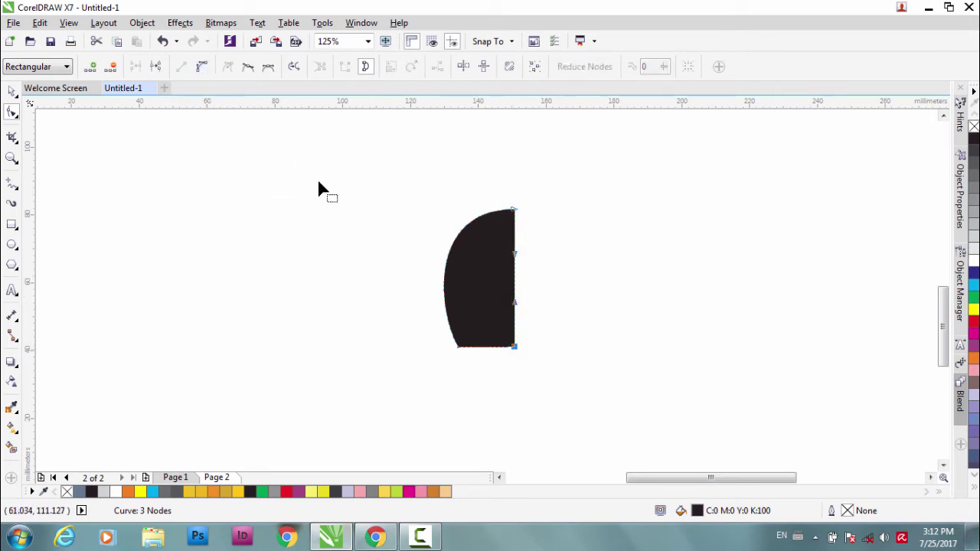
{"action": "left_click", "coordinate": [514, 259]}
{"action": "left_click_drag", "start_coordinate": [514, 261], "coordinate": [464, 252]}
{"action": "left_click_drag", "start_coordinate": [495, 313], "coordinate": [461, 322]}
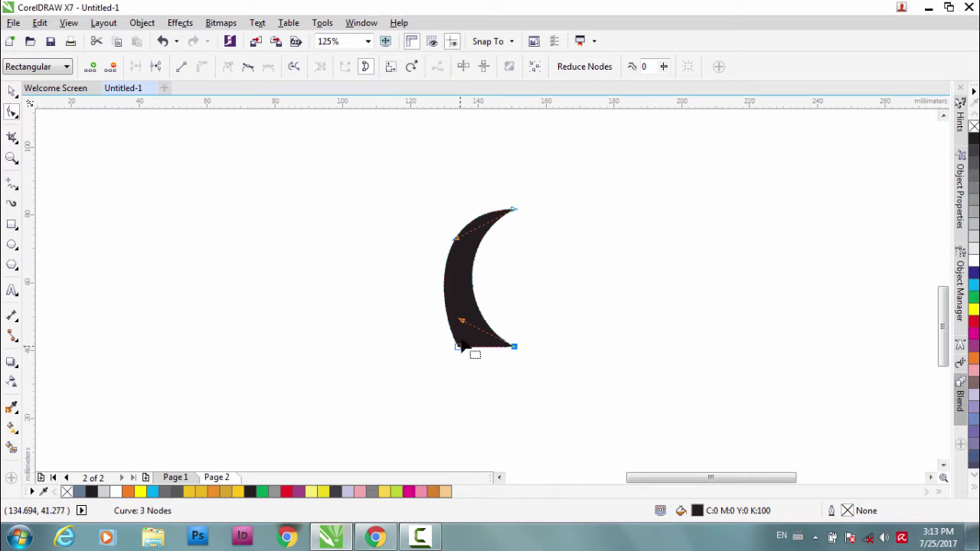
Convert the crescent's flat bottom edge to a curve and bulge it slightly downward
{"action": "scroll", "coordinate": [461, 350], "scroll_direction": "up", "scroll_amount": 4}
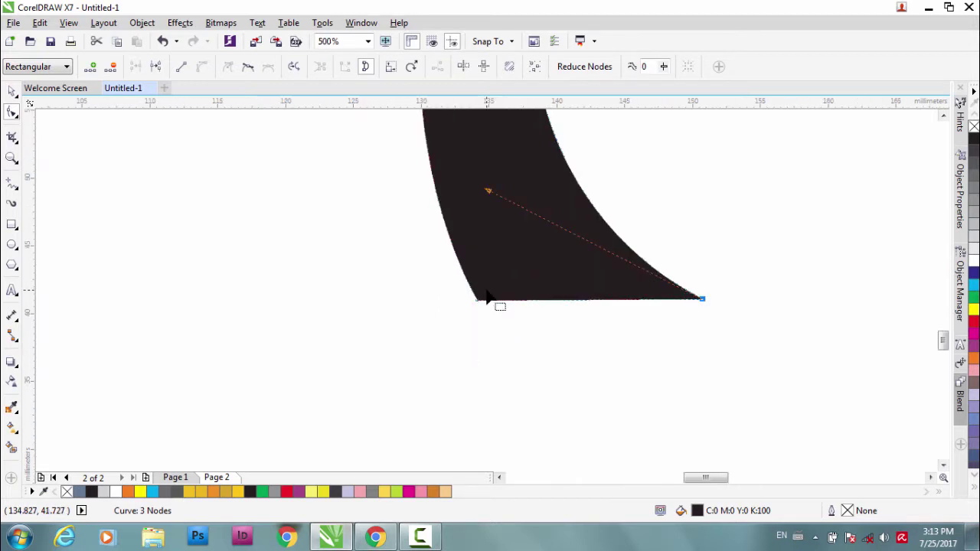
{"action": "left_click", "coordinate": [477, 299]}
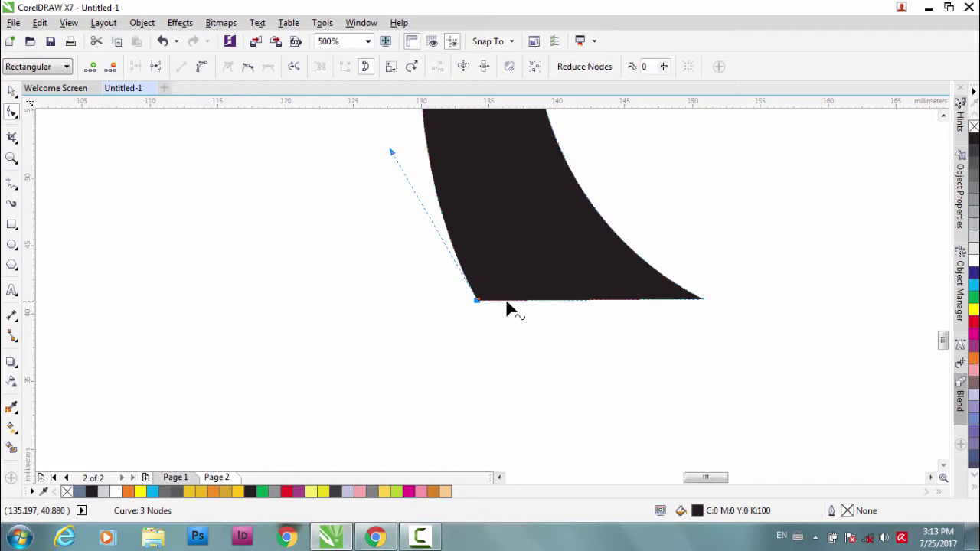
{"action": "left_click", "coordinate": [558, 300]}
{"action": "left_click", "coordinate": [201, 67]}
{"action": "left_click_drag", "start_coordinate": [553, 300], "coordinate": [677, 320]}
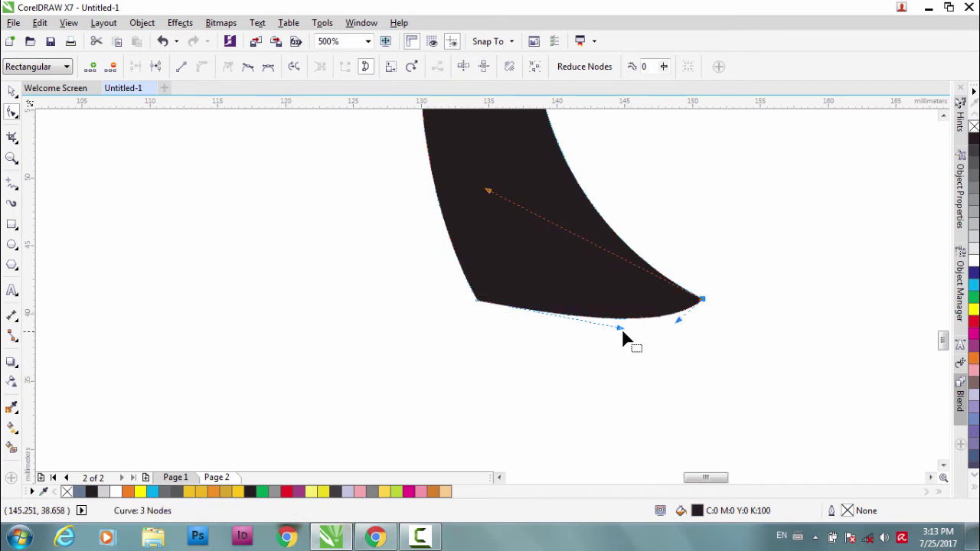
{"action": "left_click_drag", "start_coordinate": [620, 328], "coordinate": [589, 335]}
Move the crescent's lower-left node slightly to the right and swing its curve handle outward to round the outer edge
{"action": "scroll", "coordinate": [508, 285], "scroll_direction": "down", "scroll_amount": 2}
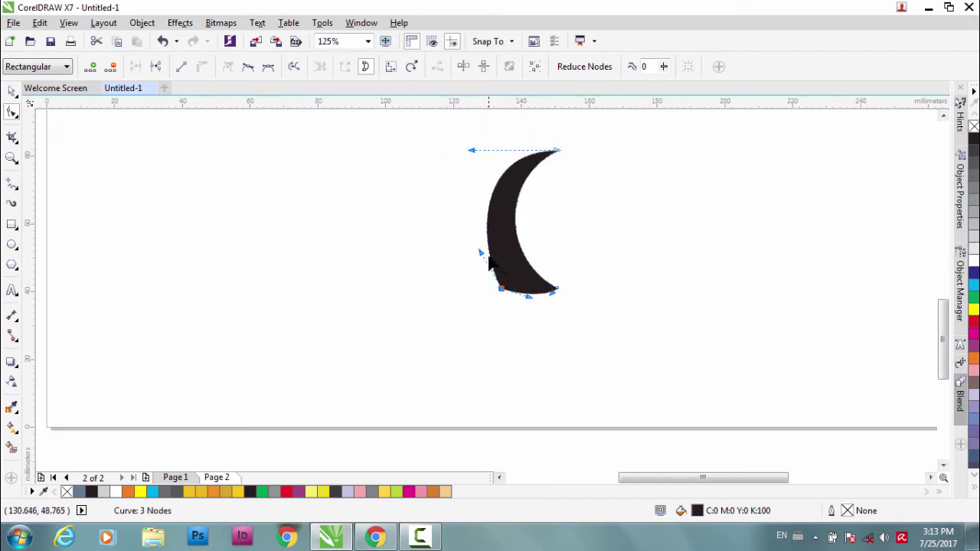
{"action": "left_click_drag", "start_coordinate": [503, 291], "coordinate": [516, 291]}
{"action": "left_click_drag", "start_coordinate": [496, 259], "coordinate": [467, 257]}
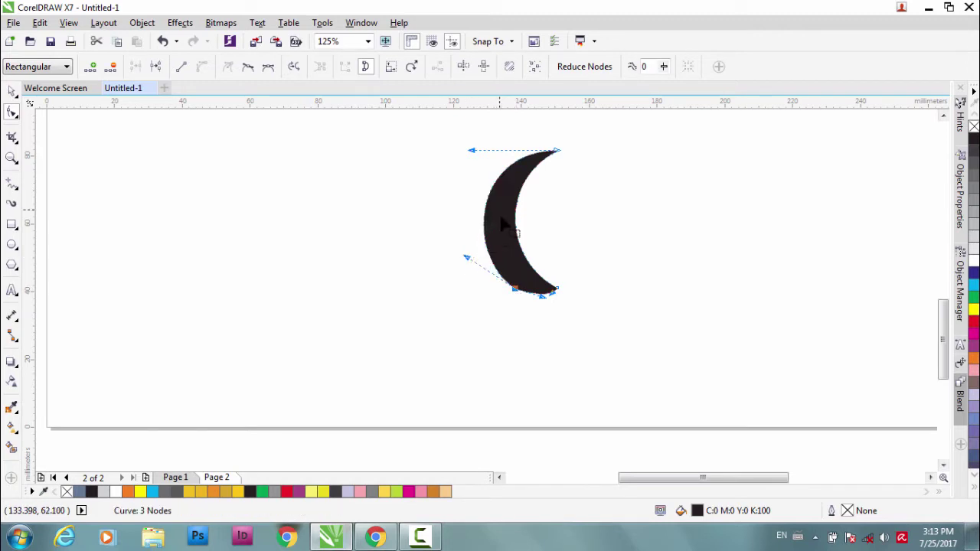
Adjust the upper curve handles of the crescent's outer and inner edges to round the top and slim the tip
{"action": "scroll", "coordinate": [487, 296], "scroll_direction": "down", "scroll_amount": 2}
{"action": "scroll", "coordinate": [499, 312], "scroll_direction": "up", "scroll_amount": 1}
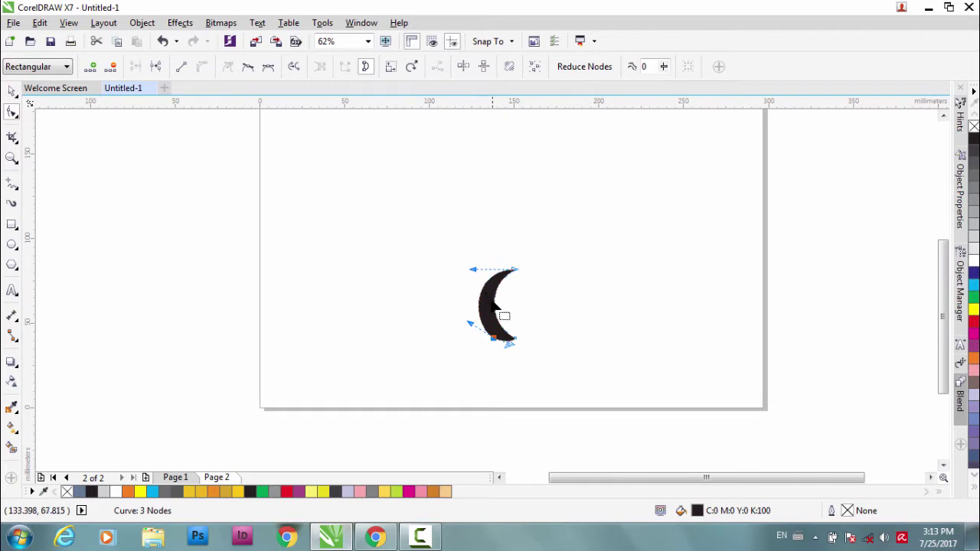
{"action": "scroll", "coordinate": [499, 313], "scroll_direction": "up", "scroll_amount": 2}
{"action": "left_click_drag", "start_coordinate": [406, 216], "coordinate": [412, 197]}
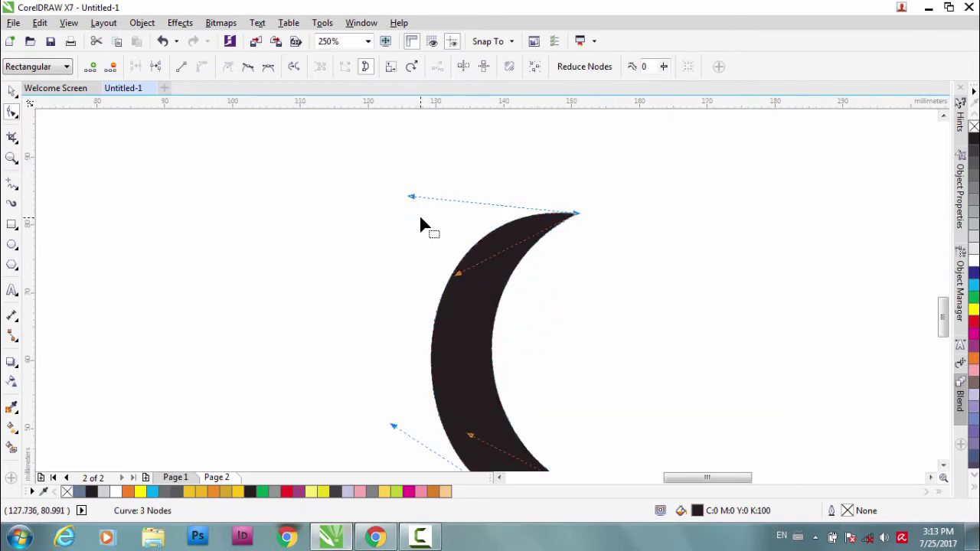
{"action": "scroll", "coordinate": [423, 291], "scroll_direction": "down", "scroll_amount": 2}
{"action": "scroll", "coordinate": [490, 295], "scroll_direction": "up", "scroll_amount": 1}
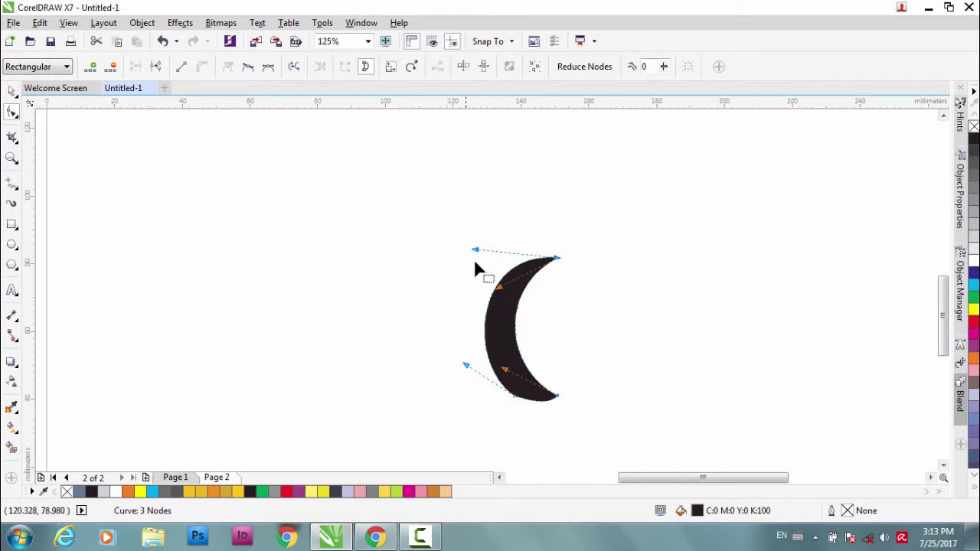
{"action": "mouse_move", "coordinate": [475, 252]}
{"action": "left_mouse_down"}
{"action": "mouse_move", "coordinate": [464, 248]}
{"action": "mouse_move", "coordinate": [475, 244]}
{"action": "left_mouse_up"}
{"action": "left_click_drag", "start_coordinate": [498, 288], "coordinate": [485, 278]}
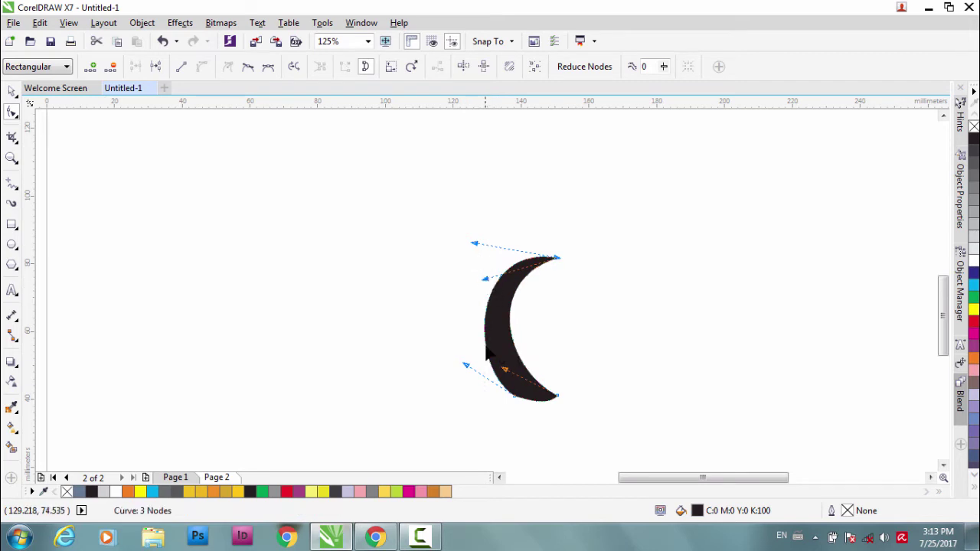
Put the crescent into rotation mode and move its rotation centre straight up above the shape
{"action": "left_click", "coordinate": [12, 90]}
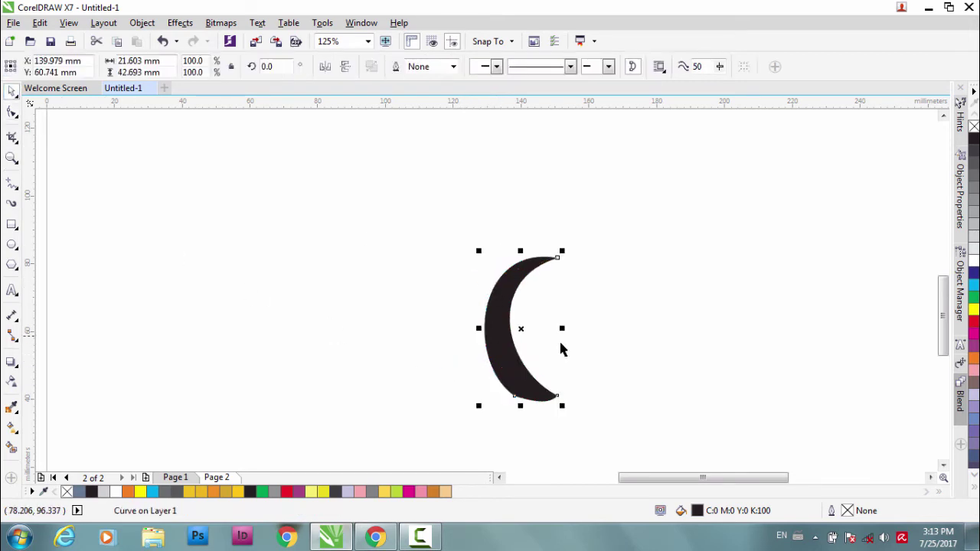
{"action": "left_click", "coordinate": [518, 327]}
{"action": "scroll", "coordinate": [521, 330], "scroll_direction": "down", "scroll_amount": 1}
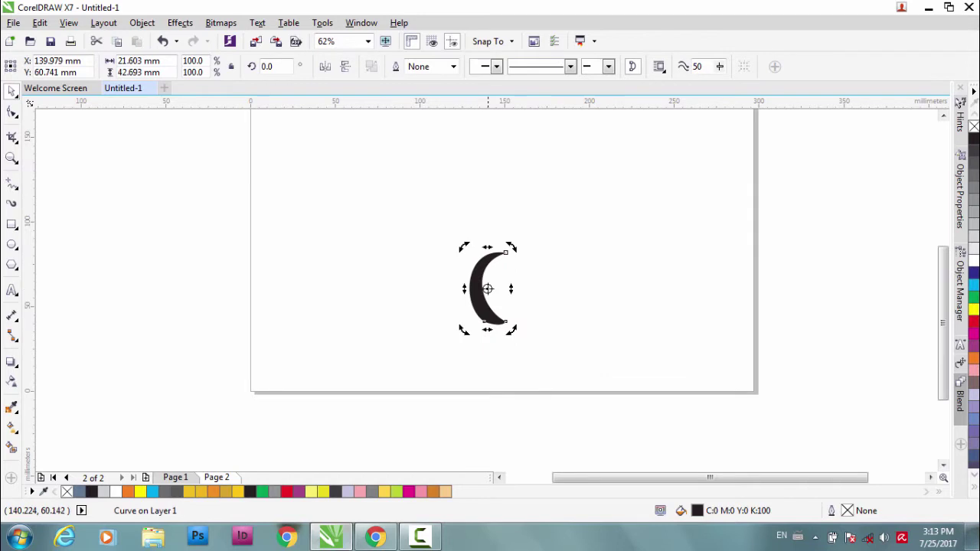
{"action": "scroll", "coordinate": [488, 289], "scroll_direction": "down", "scroll_amount": 1}
{"action": "scroll", "coordinate": [496, 305], "scroll_direction": "up", "scroll_amount": 1}
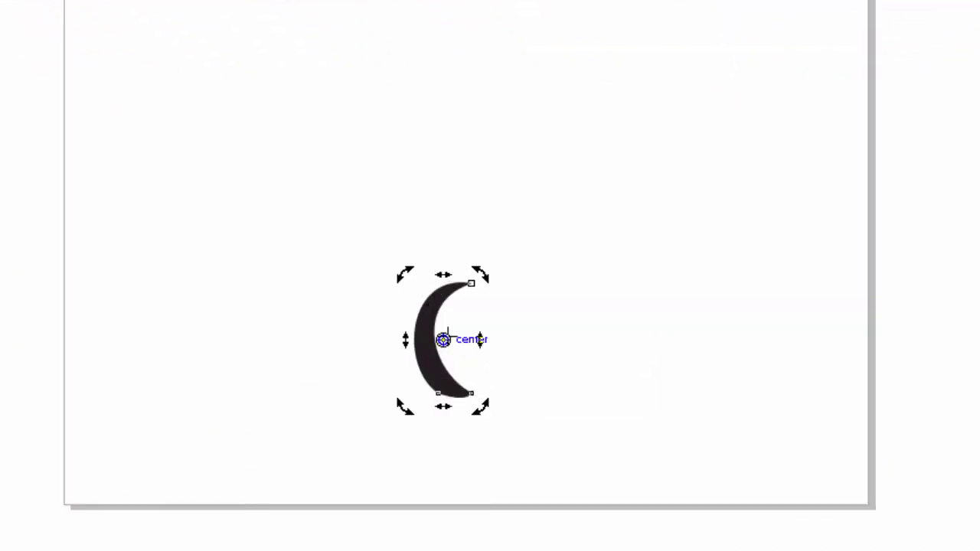
{"action": "left_click_drag", "start_coordinate": [444, 339], "coordinate": [443, 187]}
Raise the rotation centre slightly and make a counterclockwise-rotated copy of the crescent beside the original
{"action": "left_click_drag", "start_coordinate": [480, 413], "coordinate": [571, 403]}
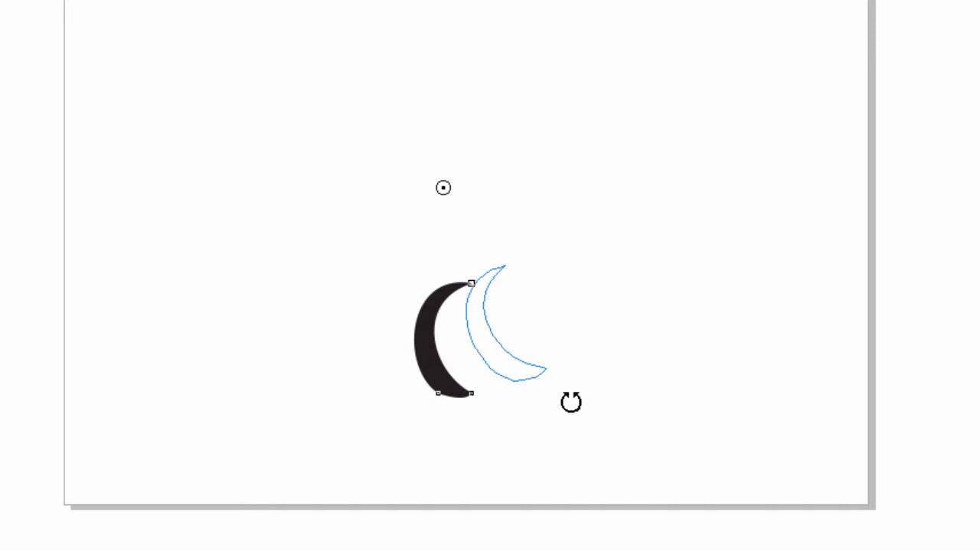
{"action": "key", "text": "Escape"}
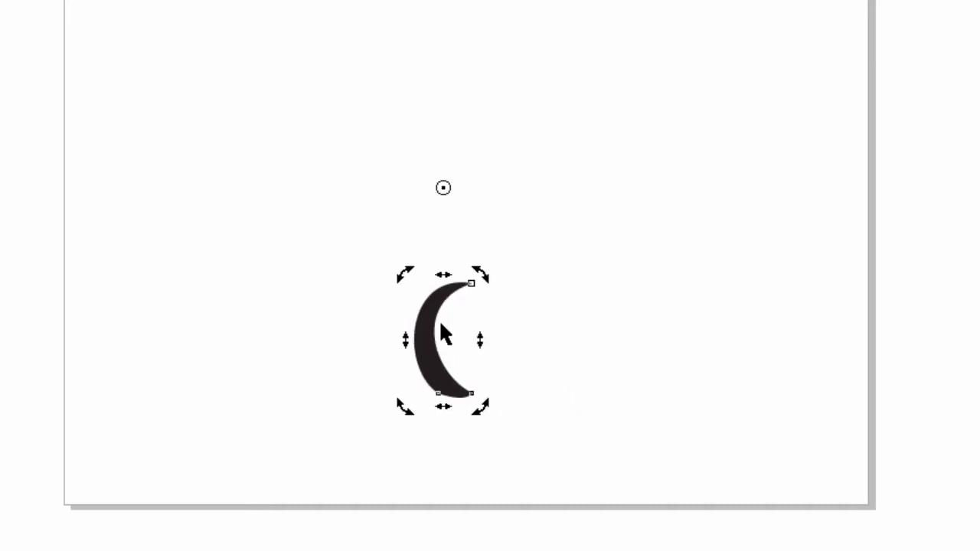
{"action": "left_click_drag", "start_coordinate": [443, 189], "coordinate": [443, 181]}
{"action": "left_click_drag", "start_coordinate": [481, 406], "coordinate": [561, 398]}
{"action": "right_click", "coordinate": [561, 398]}
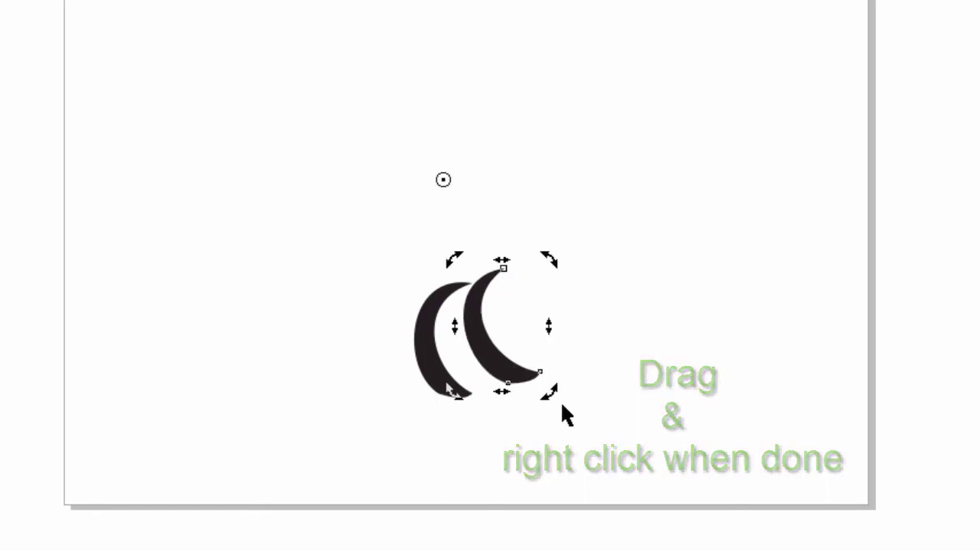
Repeat the rotated duplication until the crescents close into a full ring, and deselect
{"action": "key", "text": "ctrl+r"}
{"action": "key", "text": "ctrl+r"}
{"action": "key", "text": "ctrl+r"}
{"action": "key", "text": "ctrl+r"}
{"action": "key", "text": "ctrl+r"}
{"action": "key", "text": "ctrl+r"}
{"action": "key", "text": "ctrl+r"}
{"action": "key", "text": "ctrl+r"}
{"action": "key", "text": "ctrl+r"}
{"action": "key", "text": "ctrl+r"}
{"action": "key", "text": "ctrl+r"}
{"action": "key", "text": "ctrl+r"}
{"action": "key", "text": "ctrl+r"}
{"action": "key", "text": "ctrl+r"}
{"action": "key", "text": "ctrl+r"}
{"action": "key", "text": "ctrl+r"}
{"action": "key", "text": "ctrl+r"}
{"action": "key", "text": "ctrl+r"}
{"action": "key", "text": "ctrl+r"}
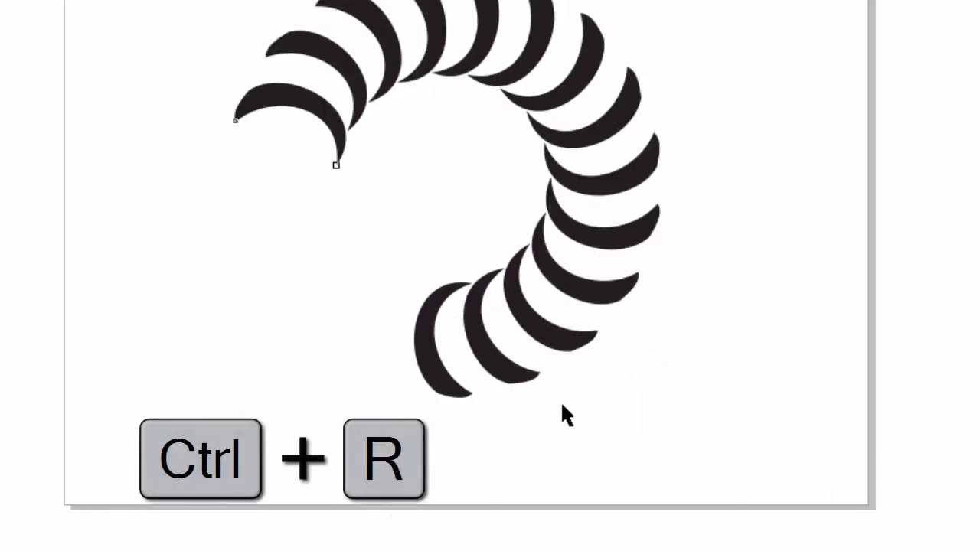
{"action": "key", "text": "ctrl+End"}
{"action": "key", "text": "ctrl+r"}
{"action": "key", "text": "ctrl+r"}
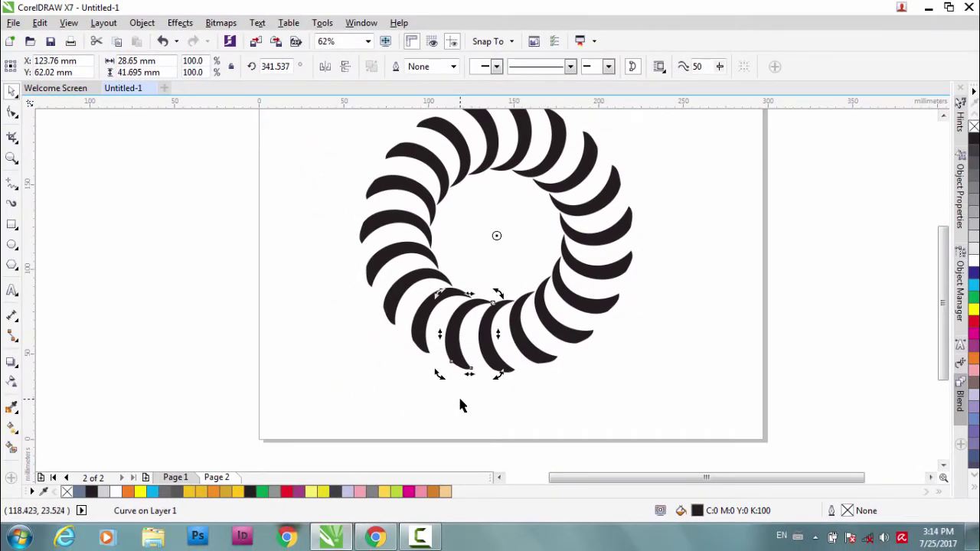
{"action": "left_click", "coordinate": [460, 406]}
Weld all the crescents into a single curve and move the ring to the centre of the page
{"action": "scroll", "coordinate": [474, 371], "scroll_direction": "down", "scroll_amount": 1}
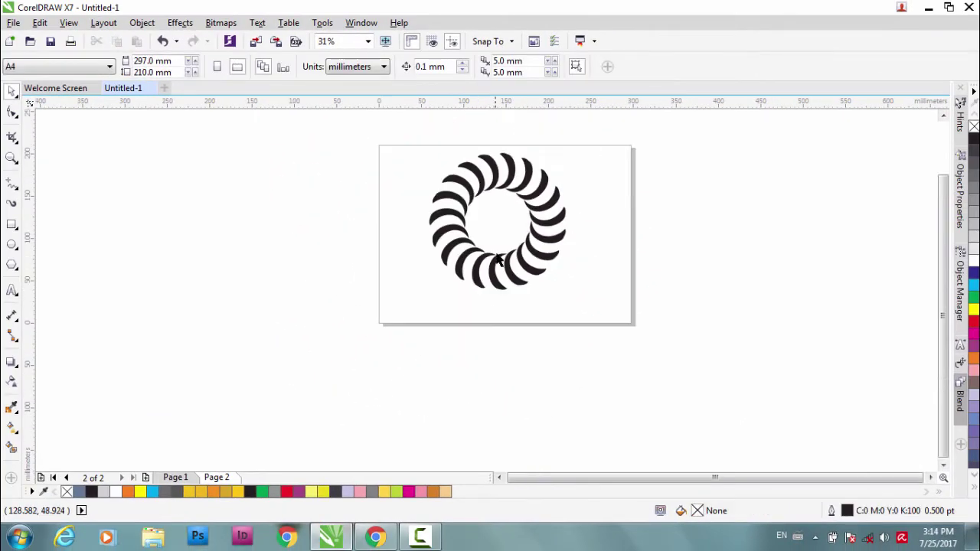
{"action": "scroll", "coordinate": [474, 360], "scroll_direction": "down", "scroll_amount": 1}
{"action": "scroll", "coordinate": [473, 337], "scroll_direction": "up", "scroll_amount": 1}
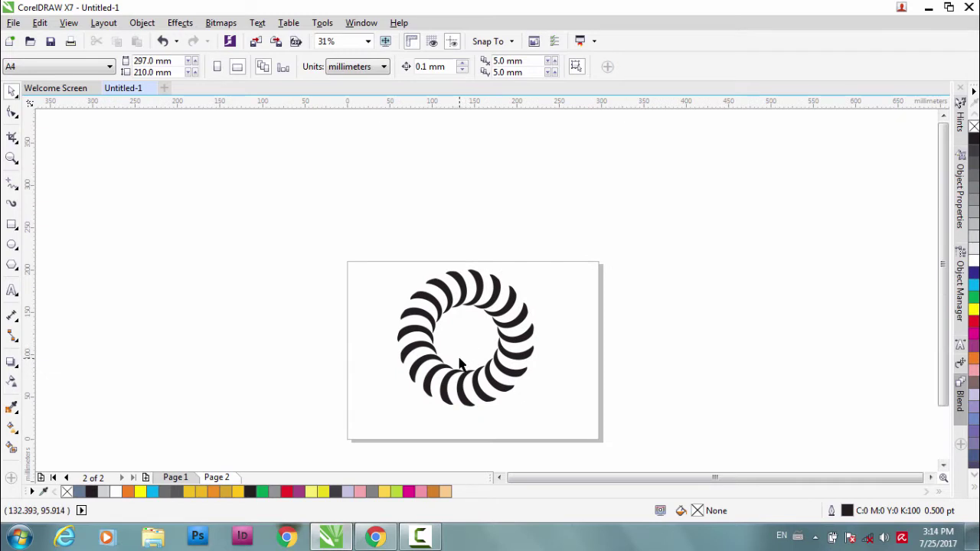
{"action": "scroll", "coordinate": [460, 365], "scroll_direction": "up", "scroll_amount": 1}
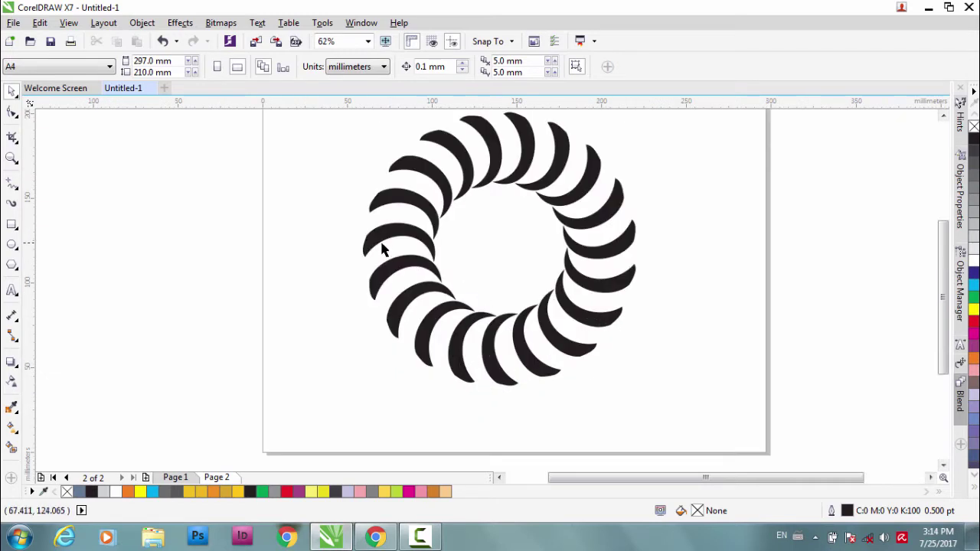
{"action": "scroll", "coordinate": [383, 249], "scroll_direction": "down", "scroll_amount": 1}
{"action": "left_click_drag", "start_coordinate": [493, 222], "coordinate": [681, 394]}
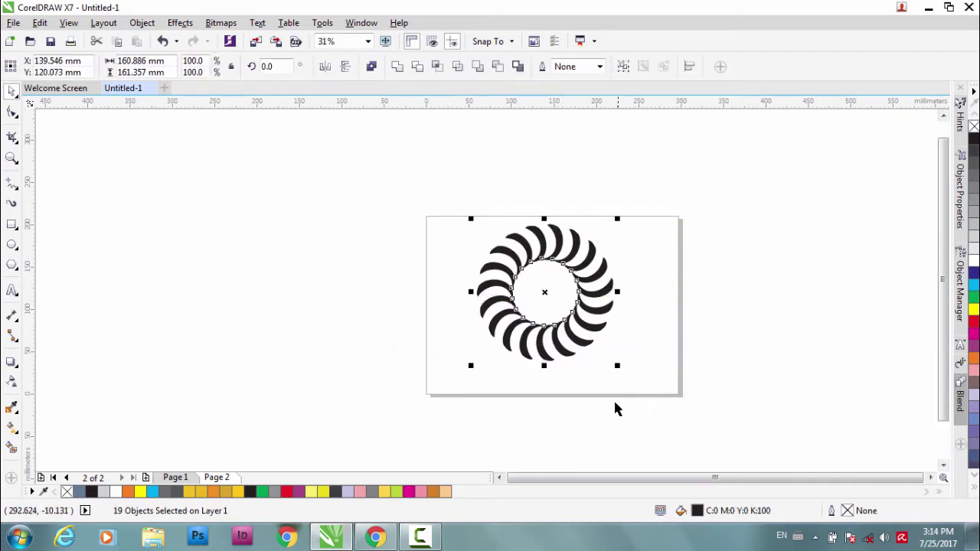
{"action": "left_click", "coordinate": [397, 67]}
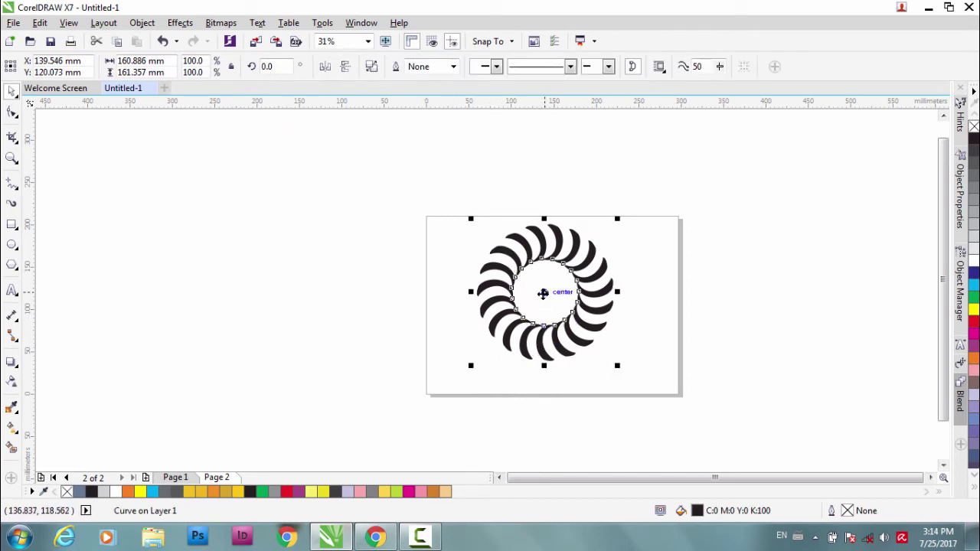
{"action": "left_click_drag", "start_coordinate": [543, 293], "coordinate": [550, 307]}
{"action": "left_click", "coordinate": [665, 322]}
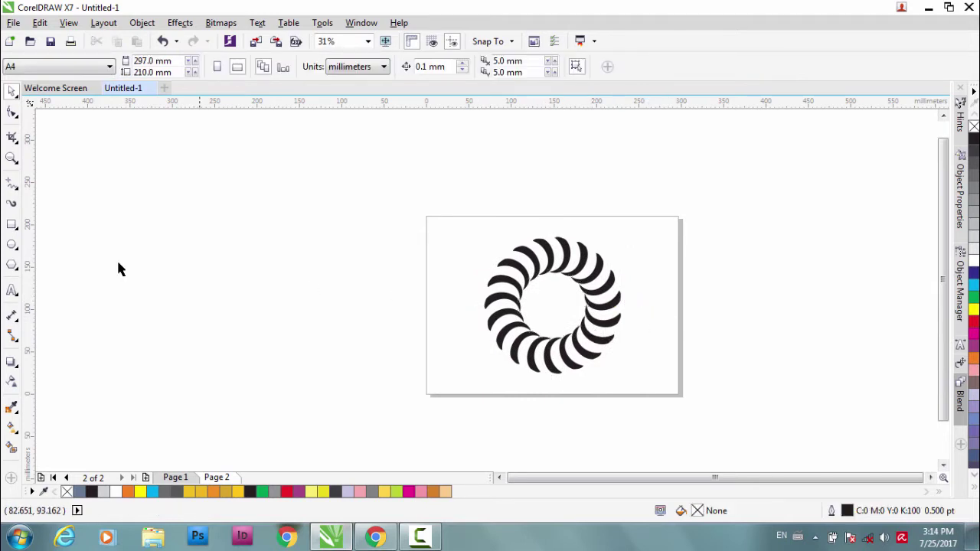
Draw a background rectangle about 291 by 210 mm over the page and fill it with 30% black, without an outline
{"action": "left_click", "coordinate": [11, 224]}
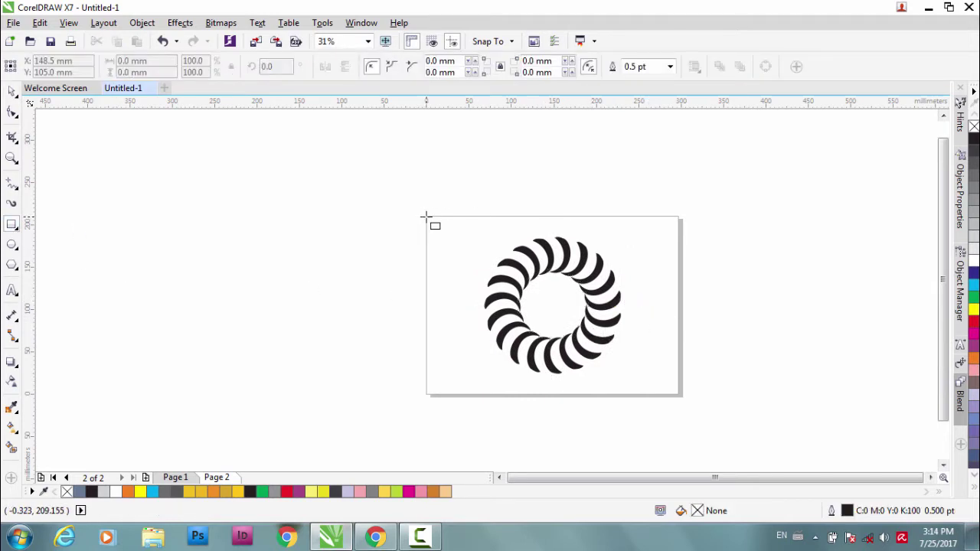
{"action": "left_click_drag", "start_coordinate": [426, 217], "coordinate": [677, 395]}
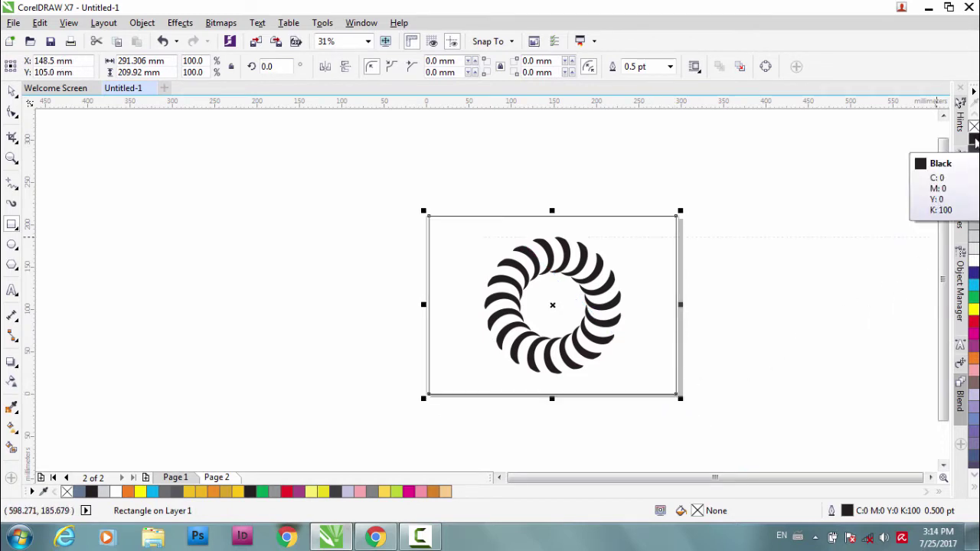
{"action": "left_click", "coordinate": [974, 224]}
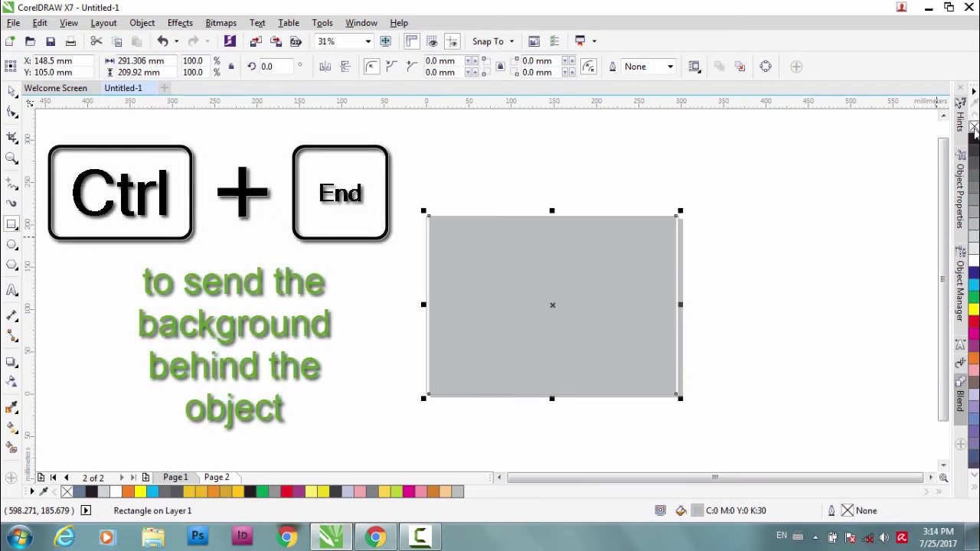
Send the gray background rectangle behind the ring and deselect it
{"action": "key", "text": "ctrl+End"}
{"action": "left_click", "coordinate": [692, 355]}
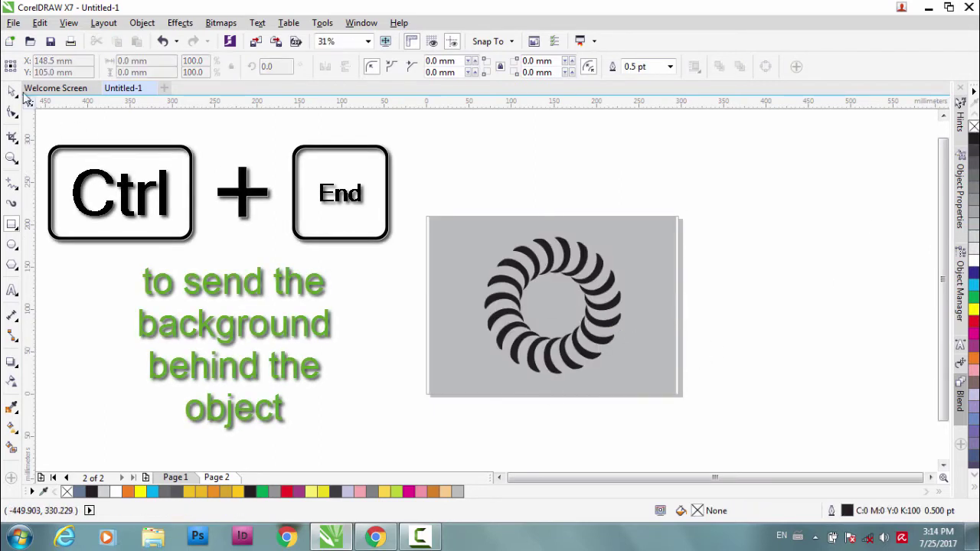
Fill the welded crescent ring with white and deselect it
{"action": "key", "text": "space"}
{"action": "left_click", "coordinate": [538, 292]}
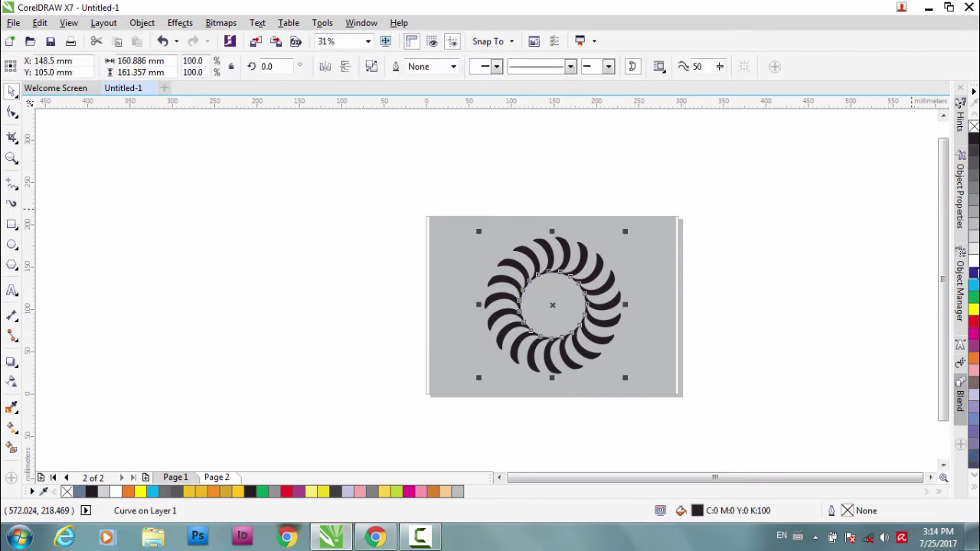
{"action": "left_click", "coordinate": [974, 261]}
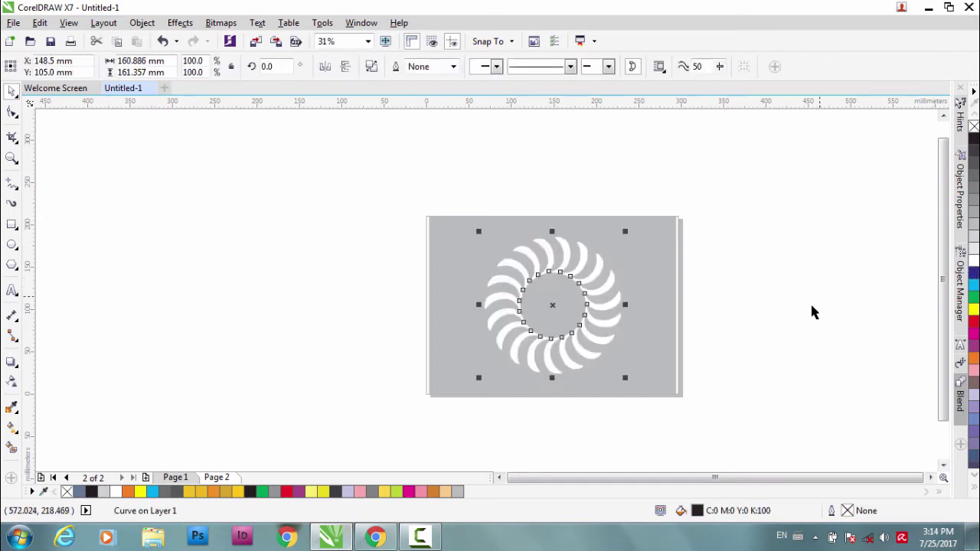
{"action": "left_click", "coordinate": [774, 317]}
Change the background rectangle's fill to black and deselect it
{"action": "left_click", "coordinate": [642, 329]}
{"action": "left_click", "coordinate": [974, 139]}
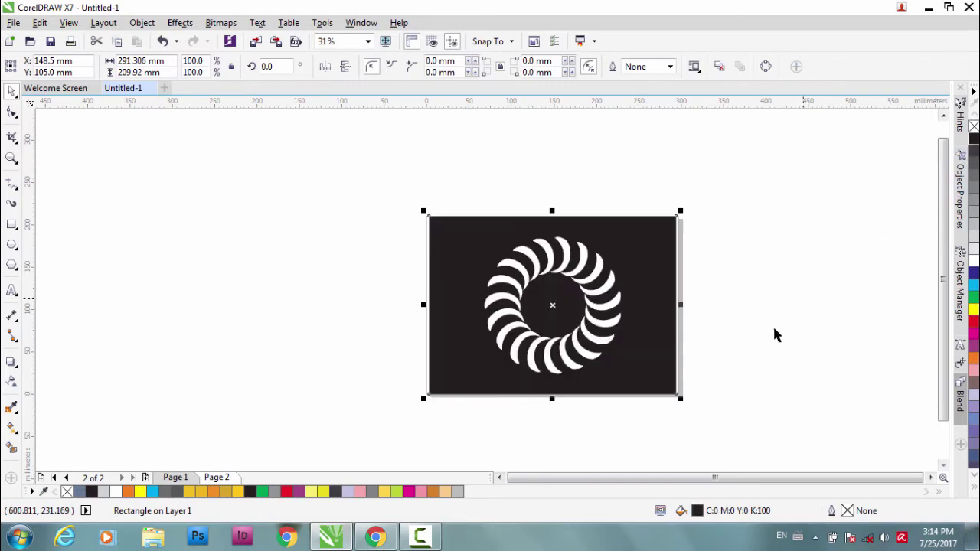
{"action": "left_click", "coordinate": [769, 336]}
Add a perspective effect to the white ring and shift all four of its corner nodes slightly to start tilting it
{"action": "left_click", "coordinate": [612, 322]}
{"action": "scroll", "coordinate": [564, 321], "scroll_direction": "up", "scroll_amount": 1}
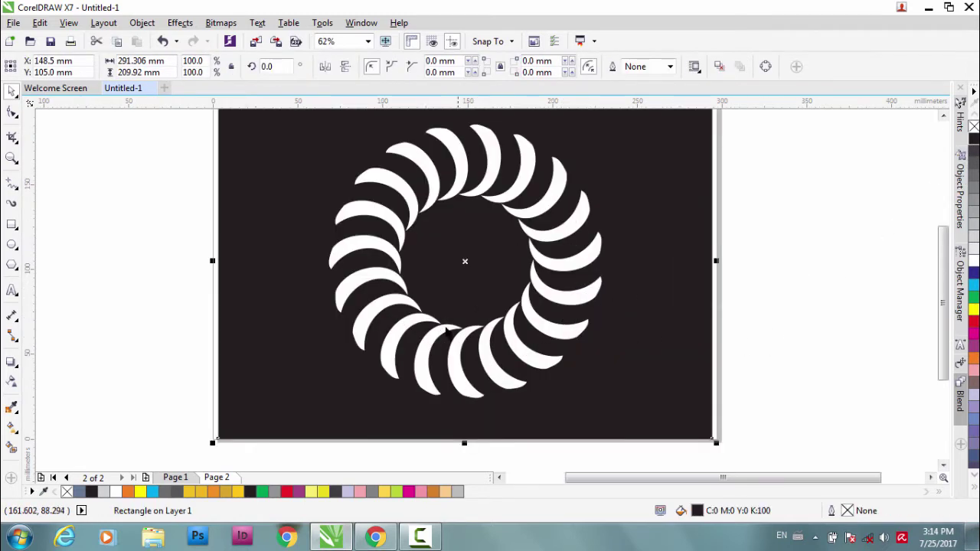
{"action": "left_click", "coordinate": [446, 331]}
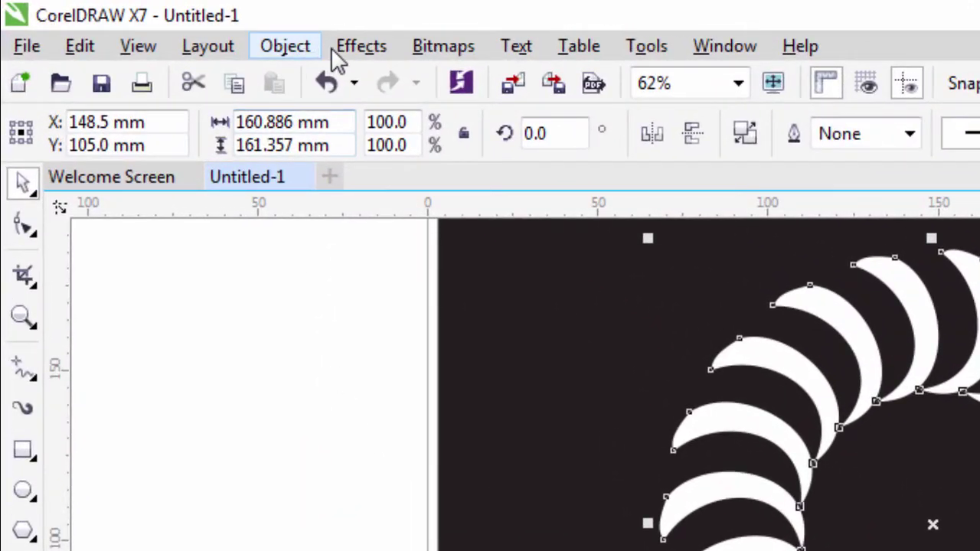
{"action": "left_click", "coordinate": [351, 51]}
{"action": "left_click", "coordinate": [448, 414]}
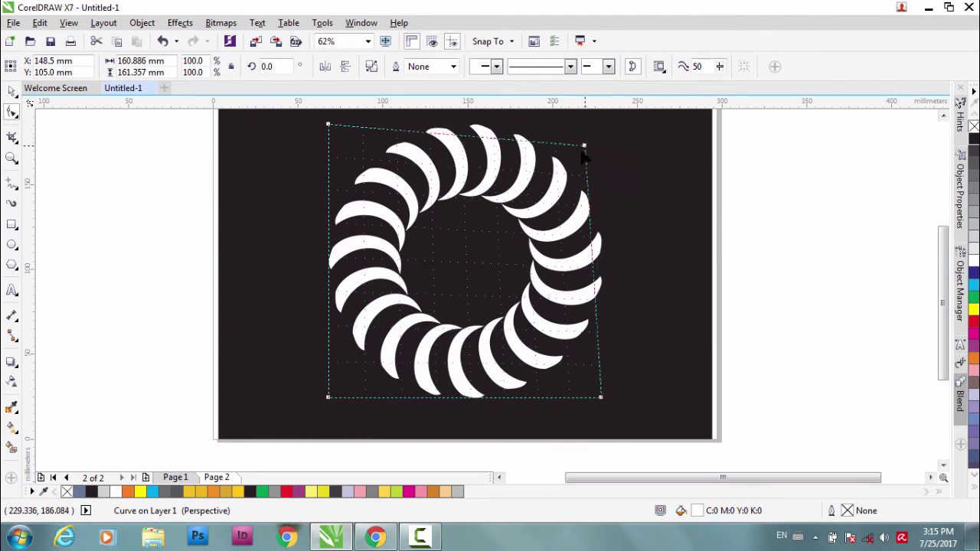
{"action": "left_click_drag", "start_coordinate": [582, 152], "coordinate": [565, 167]}
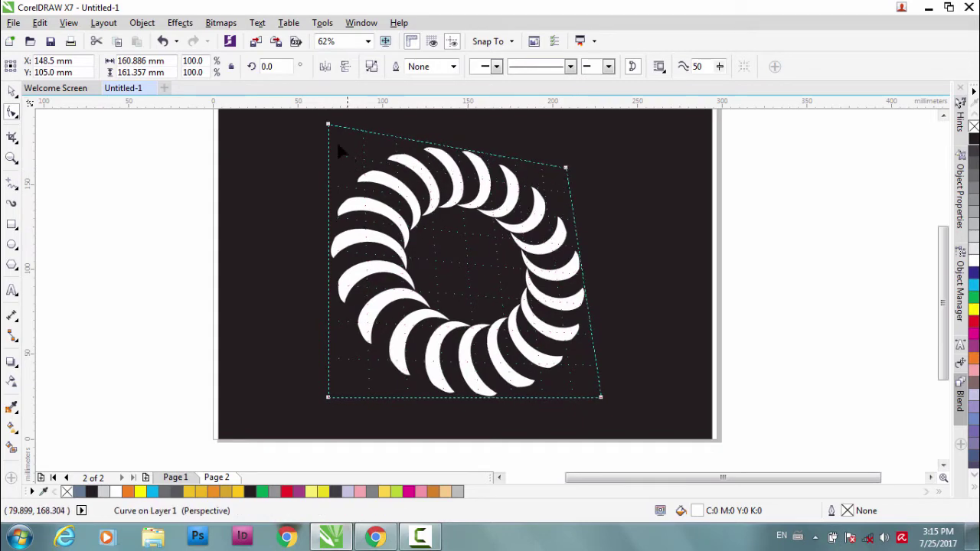
{"action": "left_click_drag", "start_coordinate": [328, 124], "coordinate": [330, 146]}
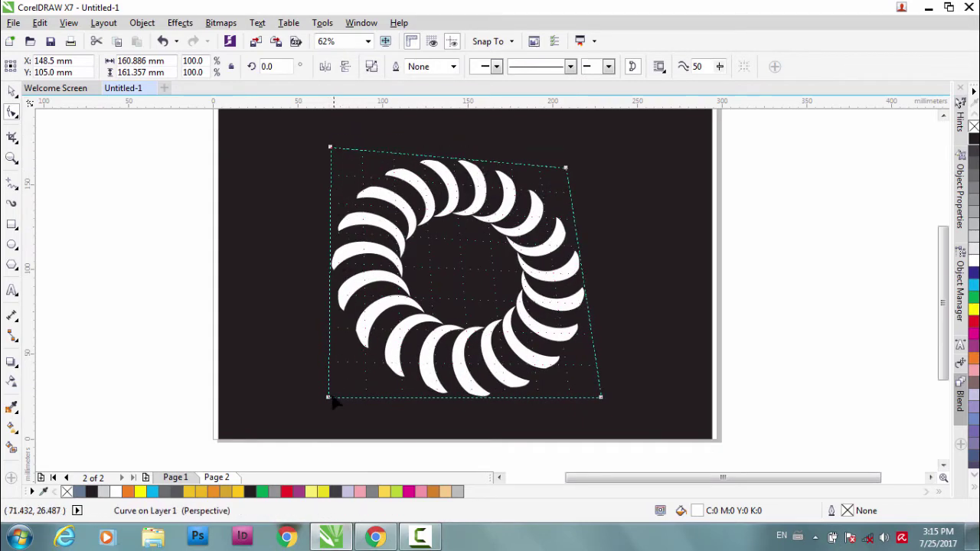
{"action": "left_click_drag", "start_coordinate": [328, 397], "coordinate": [340, 413]}
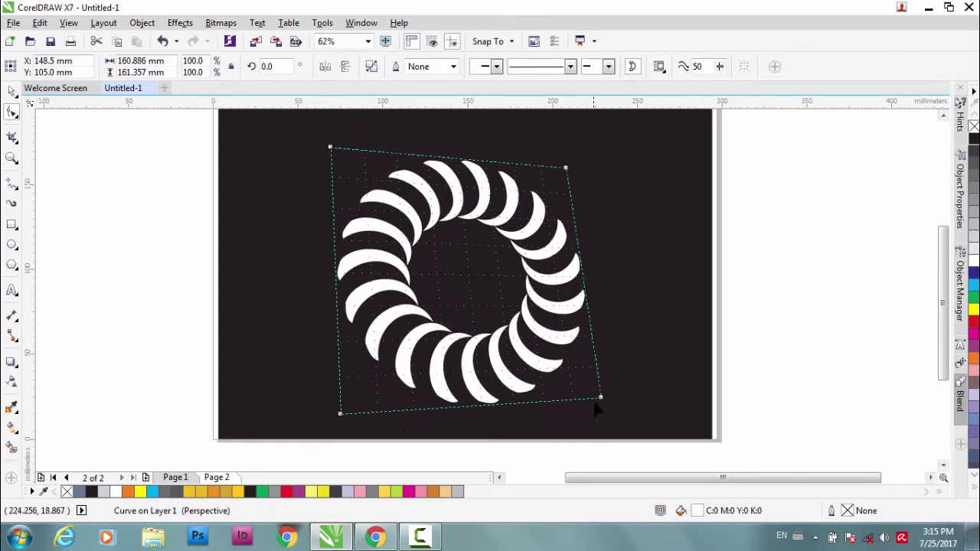
{"action": "left_click_drag", "start_coordinate": [602, 397], "coordinate": [599, 376]}
Refine the ring's perspective by pulling the upper-right corner inward, lowering the upper-left one and moving the lower-left one right
{"action": "left_click_drag", "start_coordinate": [565, 168], "coordinate": [547, 162]}
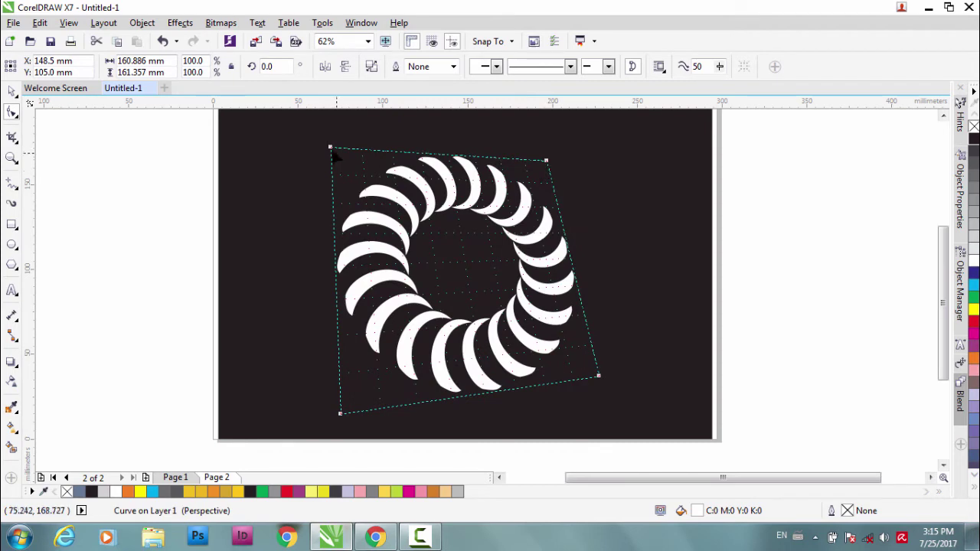
{"action": "left_click_drag", "start_coordinate": [330, 146], "coordinate": [330, 162]}
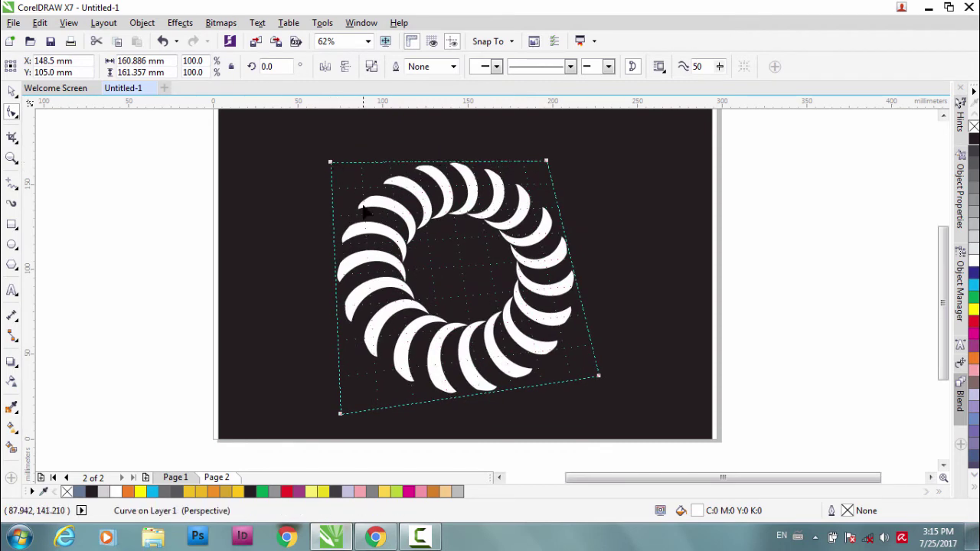
{"action": "left_click_drag", "start_coordinate": [546, 162], "coordinate": [538, 180]}
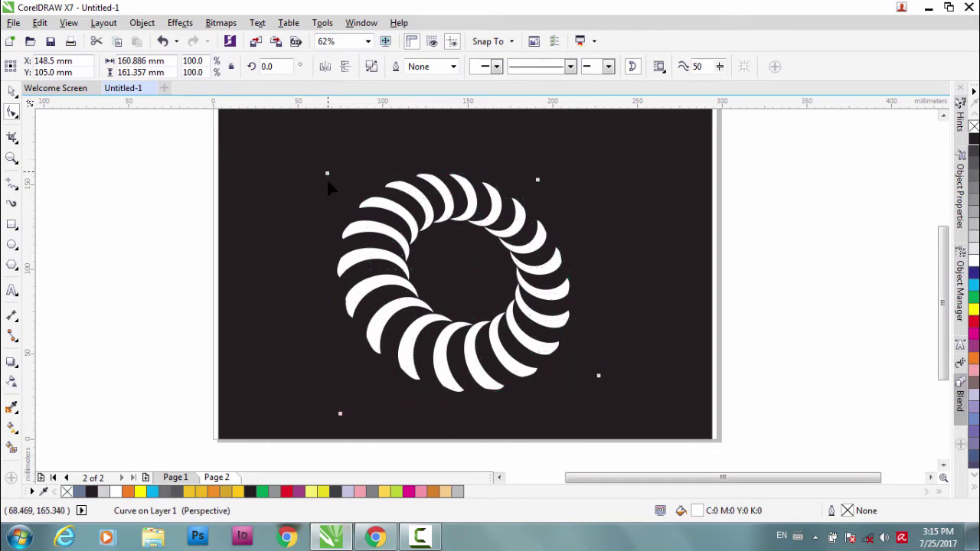
{"action": "left_click_drag", "start_coordinate": [327, 178], "coordinate": [327, 182]}
{"action": "left_click_drag", "start_coordinate": [340, 414], "coordinate": [361, 414]}
{"action": "left_click", "coordinate": [600, 371]}
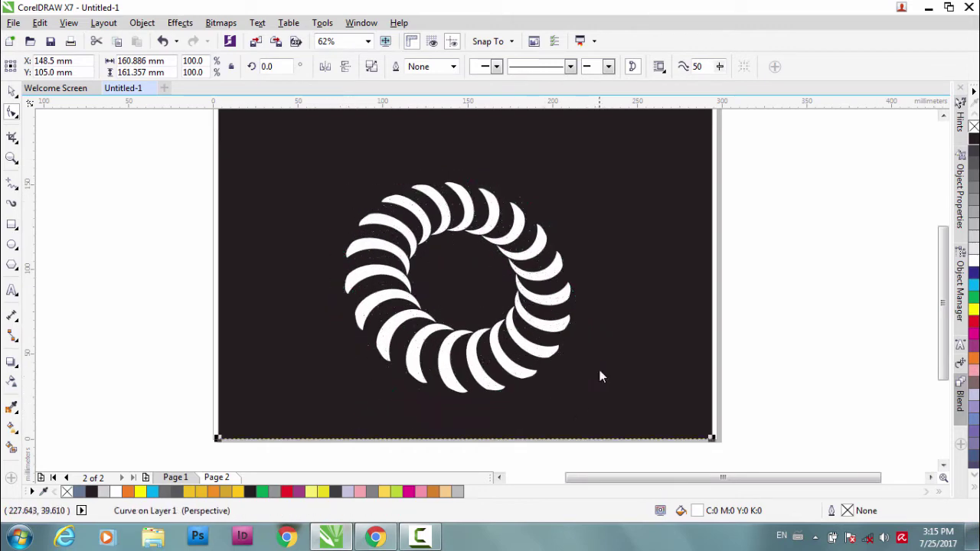
Tighten the perspective grid by drawing all four corners further inward, the lower-left one most, and leave the ring deselected
{"action": "left_click", "coordinate": [372, 244]}
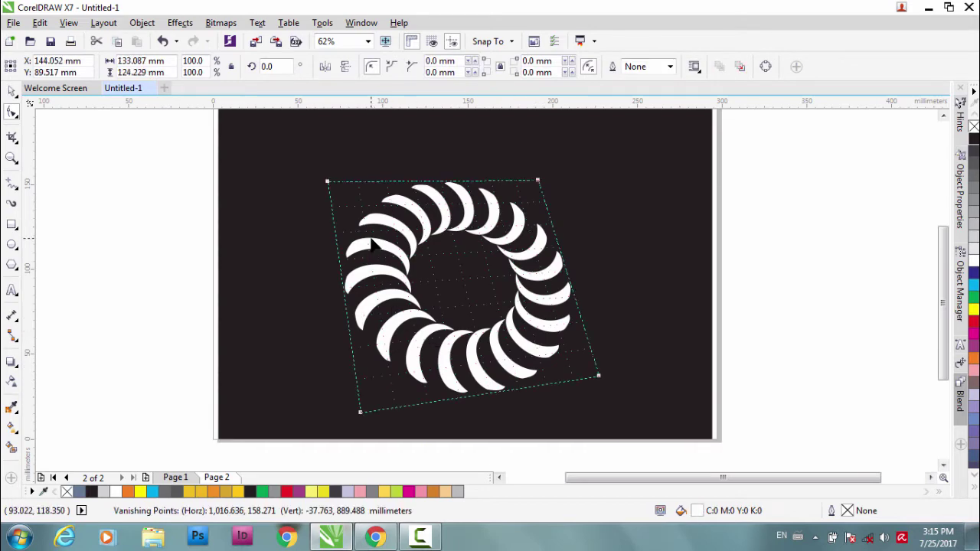
{"action": "left_click_drag", "start_coordinate": [599, 375], "coordinate": [589, 365]}
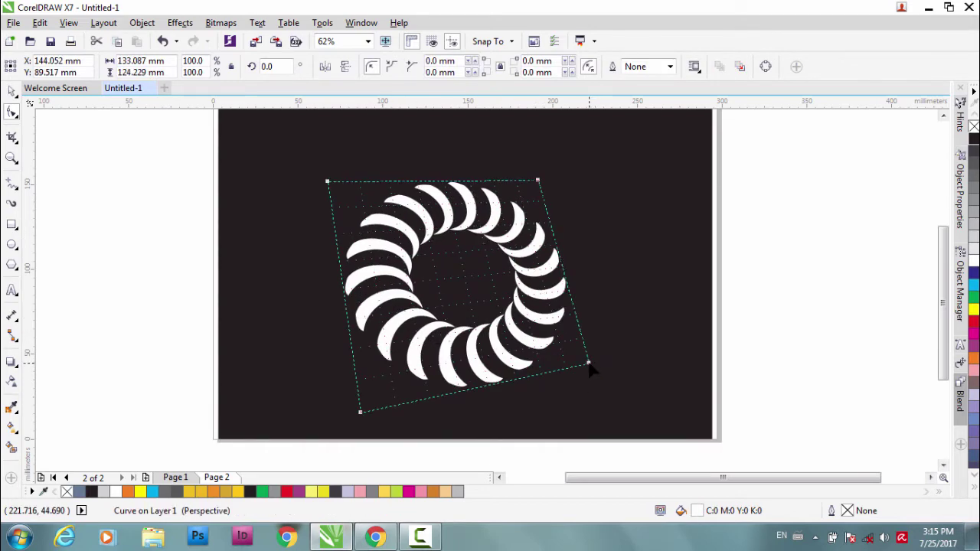
{"action": "left_click_drag", "start_coordinate": [360, 412], "coordinate": [390, 408]}
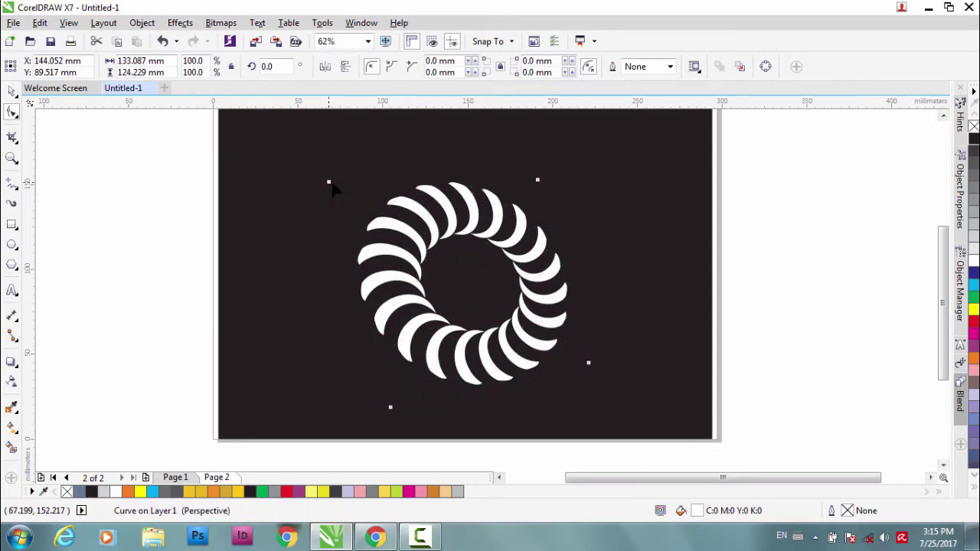
{"action": "left_click_drag", "start_coordinate": [330, 183], "coordinate": [343, 199]}
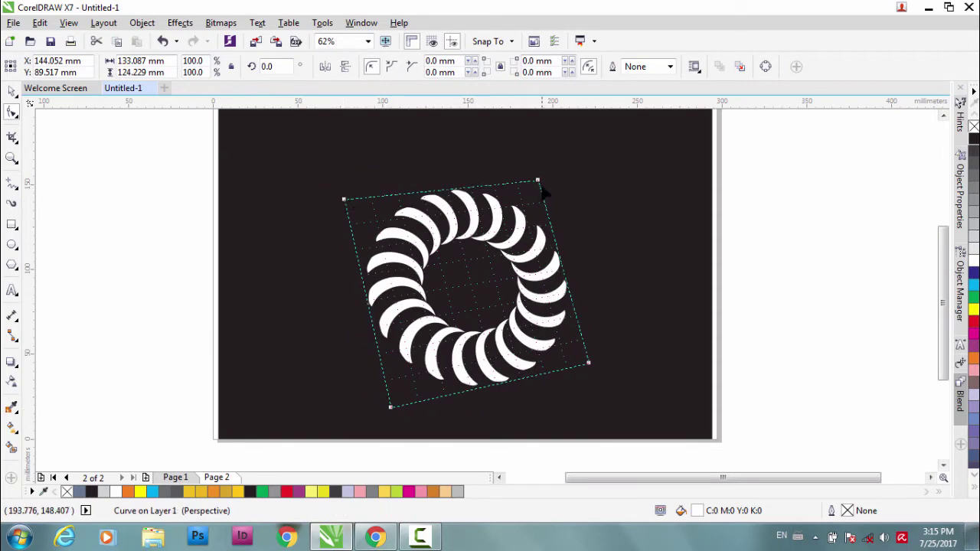
{"action": "left_click_drag", "start_coordinate": [537, 181], "coordinate": [534, 182]}
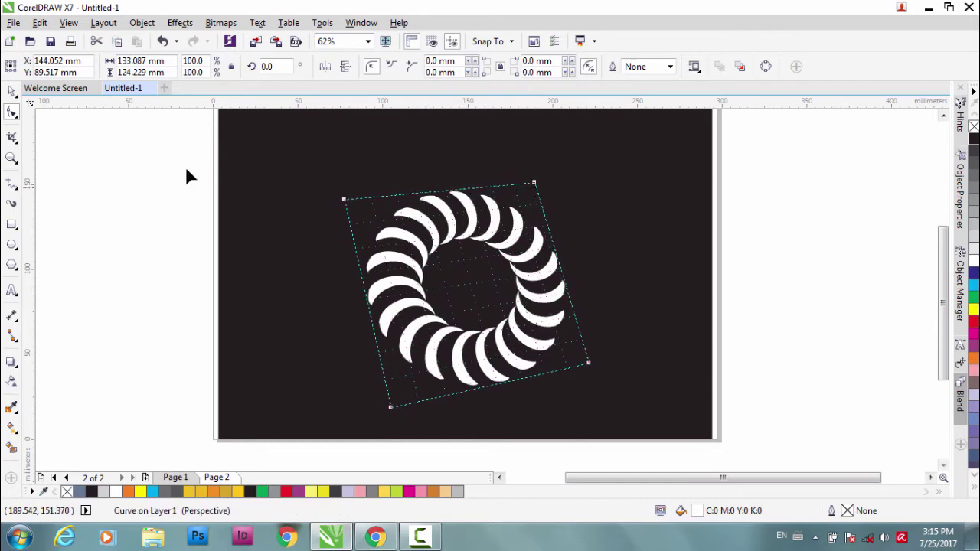
{"action": "left_click", "coordinate": [13, 93]}
{"action": "left_click", "coordinate": [113, 248]}
Move the tilted ring up and left on the black background to about X 124.4, Y 102.1 mm, and deselect
{"action": "scroll", "coordinate": [410, 357], "scroll_direction": "down", "scroll_amount": 1}
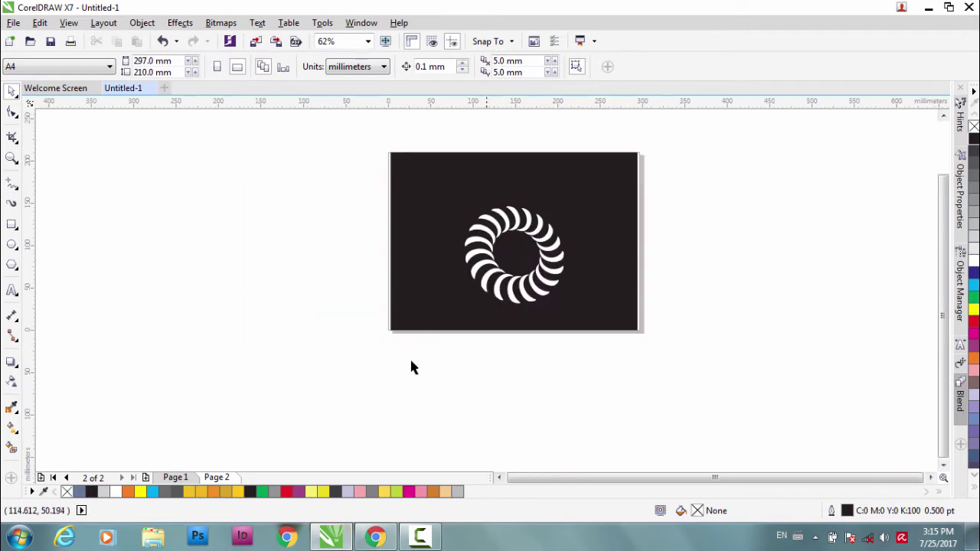
{"action": "scroll", "coordinate": [497, 278], "scroll_direction": "up", "scroll_amount": 2}
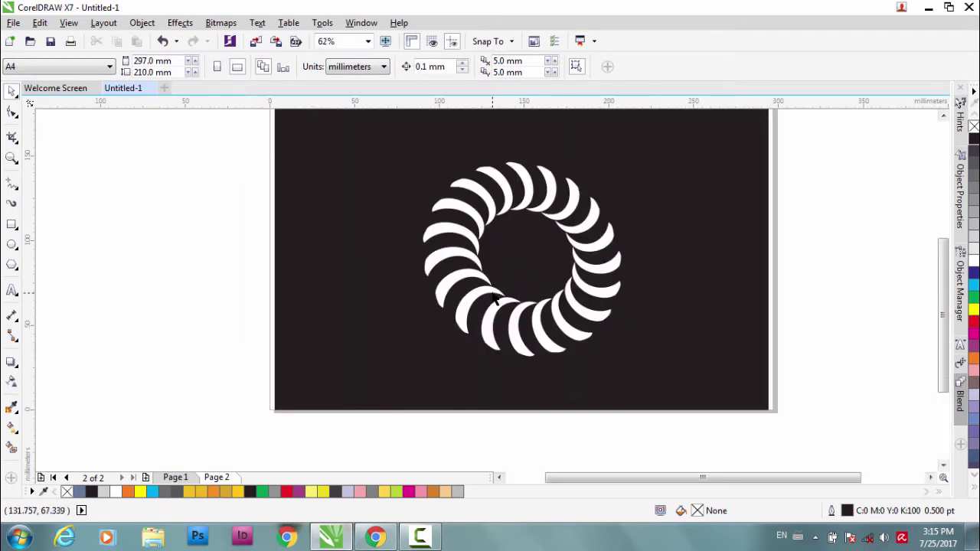
{"action": "left_click", "coordinate": [494, 299]}
{"action": "left_click_drag", "start_coordinate": [498, 280], "coordinate": [456, 257]}
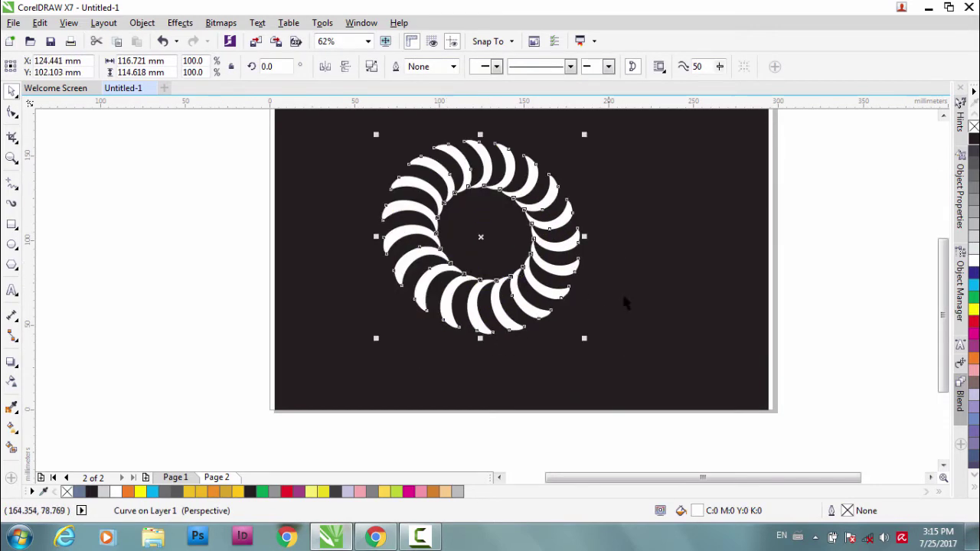
{"action": "left_click", "coordinate": [626, 303]}
{"action": "scroll", "coordinate": [422, 254], "scroll_direction": "down", "scroll_amount": 2}
{"action": "scroll", "coordinate": [487, 290], "scroll_direction": "up", "scroll_amount": 2}
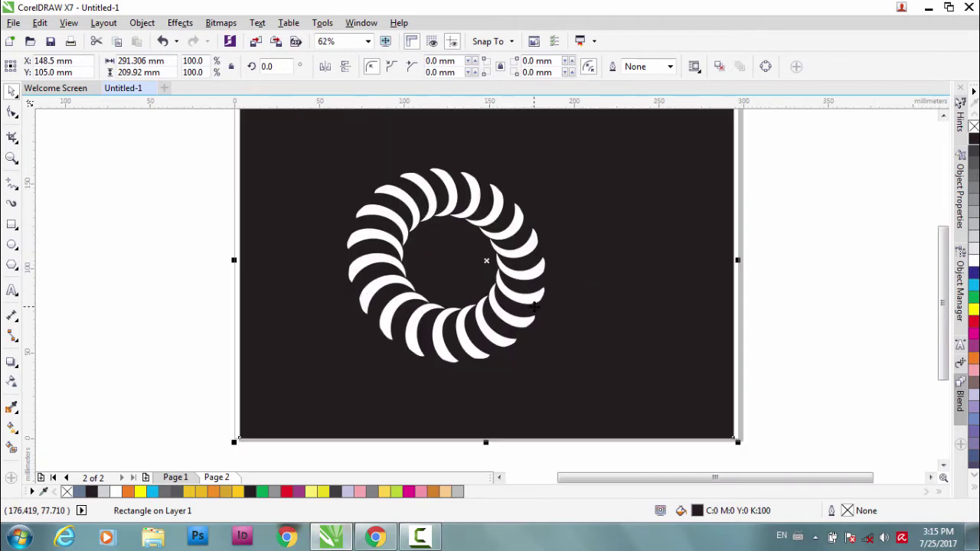
{"action": "left_click", "coordinate": [821, 288]}
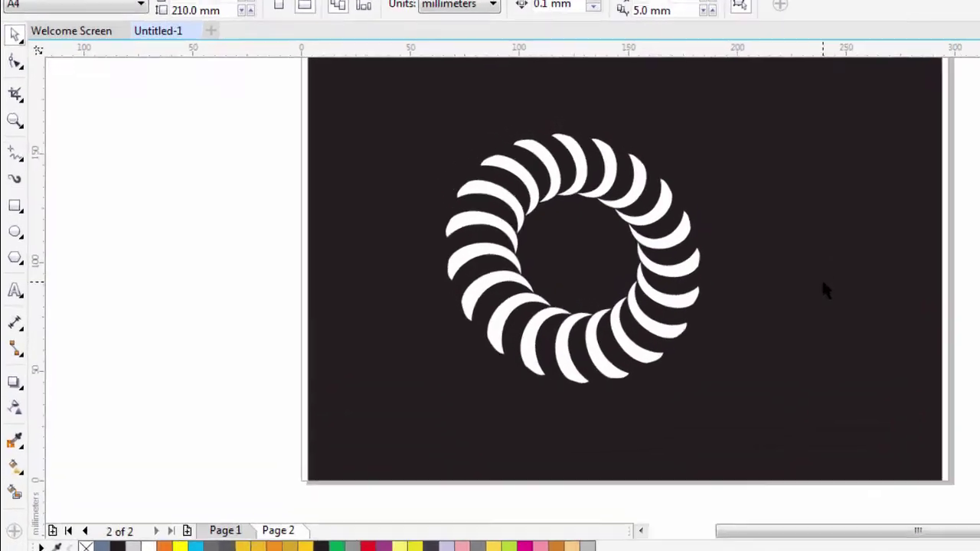
Draw an ellipse about 59 by 64 mm over the ring's hole and place a duplicate offset down and to its left
{"action": "left_click", "coordinate": [821, 281]}
{"action": "left_click", "coordinate": [673, 239]}
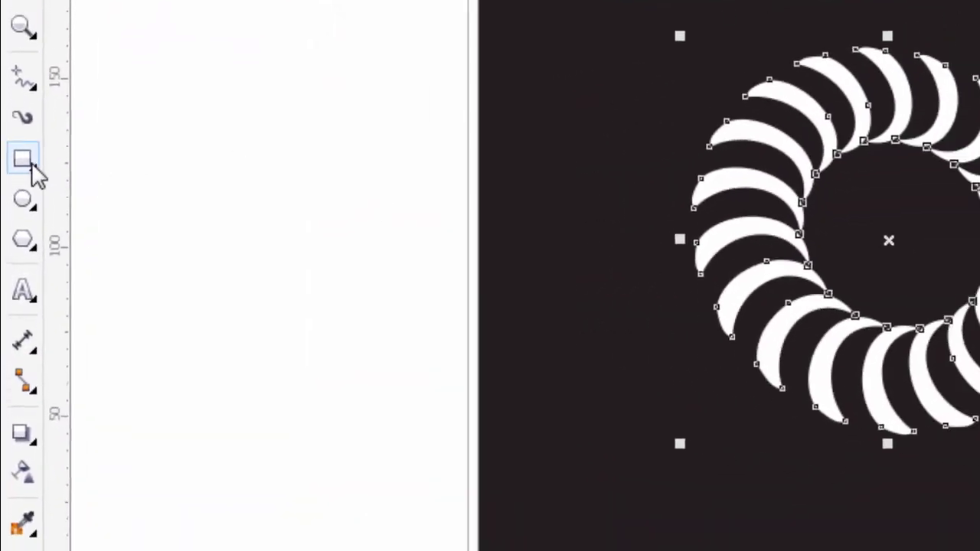
{"action": "left_click", "coordinate": [15, 233]}
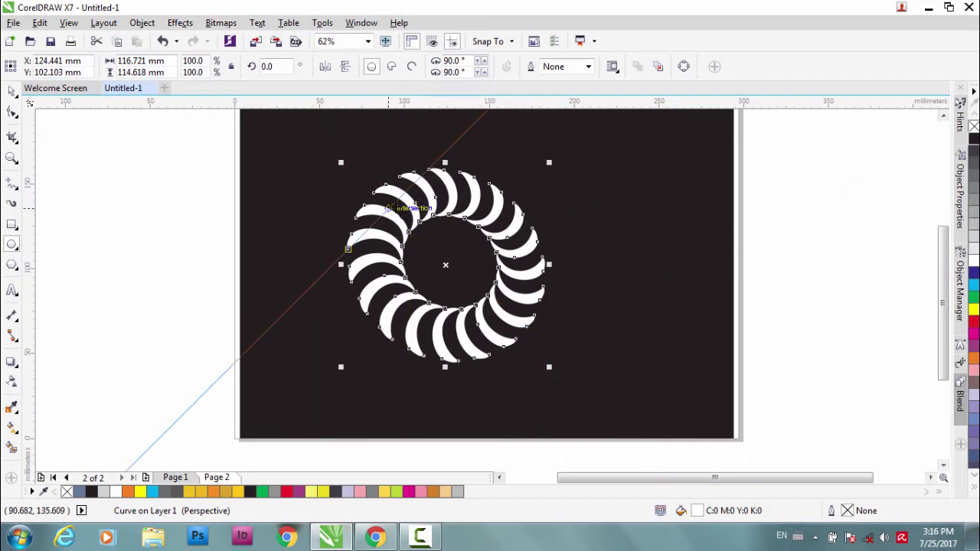
{"action": "left_click_drag", "start_coordinate": [404, 202], "coordinate": [506, 313]}
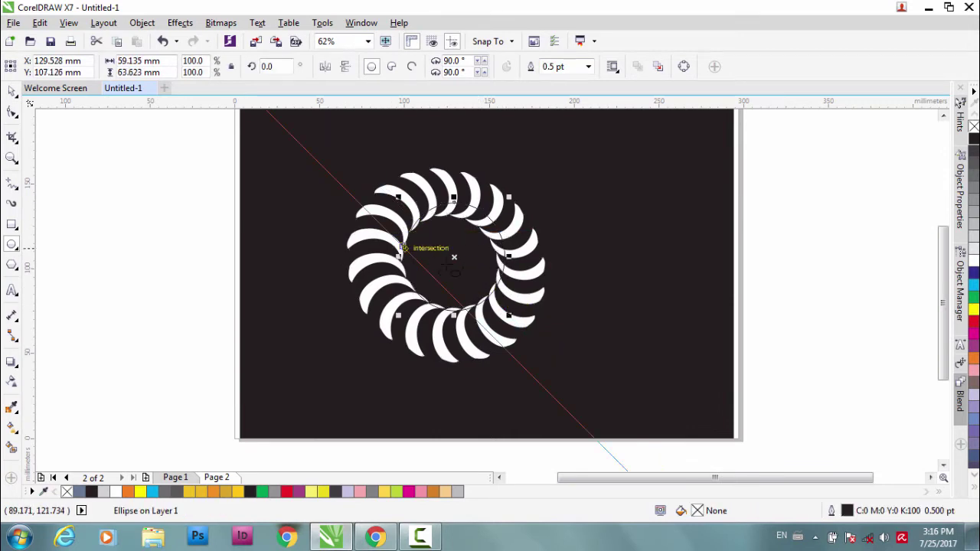
{"action": "scroll", "coordinate": [455, 259], "scroll_direction": "up", "scroll_amount": 2}
{"action": "left_click_drag", "start_coordinate": [486, 289], "coordinate": [473, 315]}
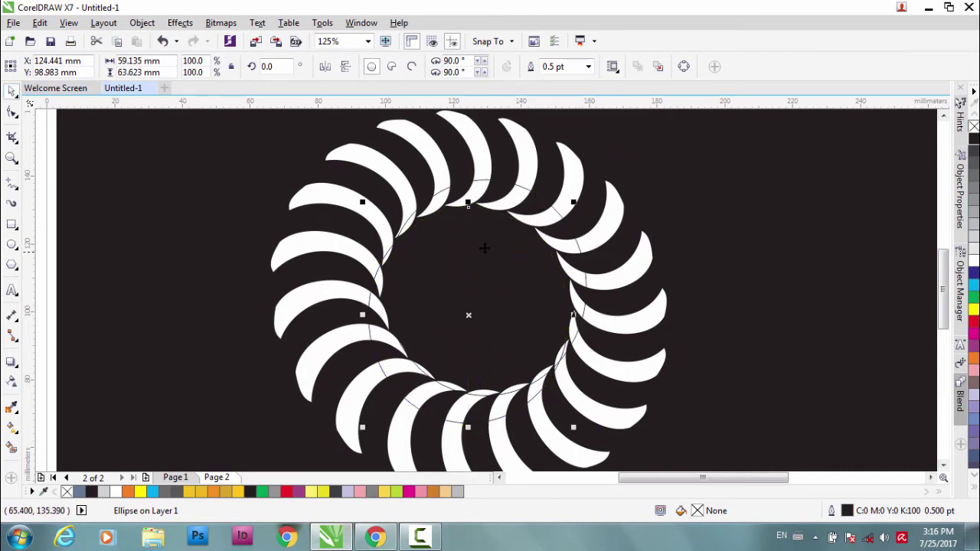
Select both overlapping ellipses and move them to the empty area right of the page, at about X 350.7 mm
{"action": "left_click", "coordinate": [525, 189], "text": "shift"}
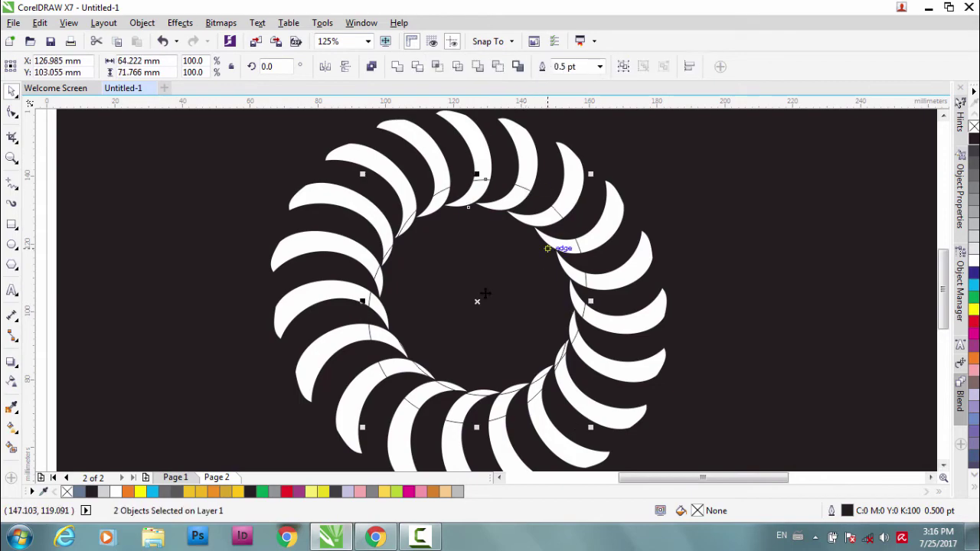
{"action": "scroll", "coordinate": [476, 297], "scroll_direction": "down", "scroll_amount": 2}
{"action": "left_click_drag", "start_coordinate": [478, 299], "coordinate": [668, 300]}
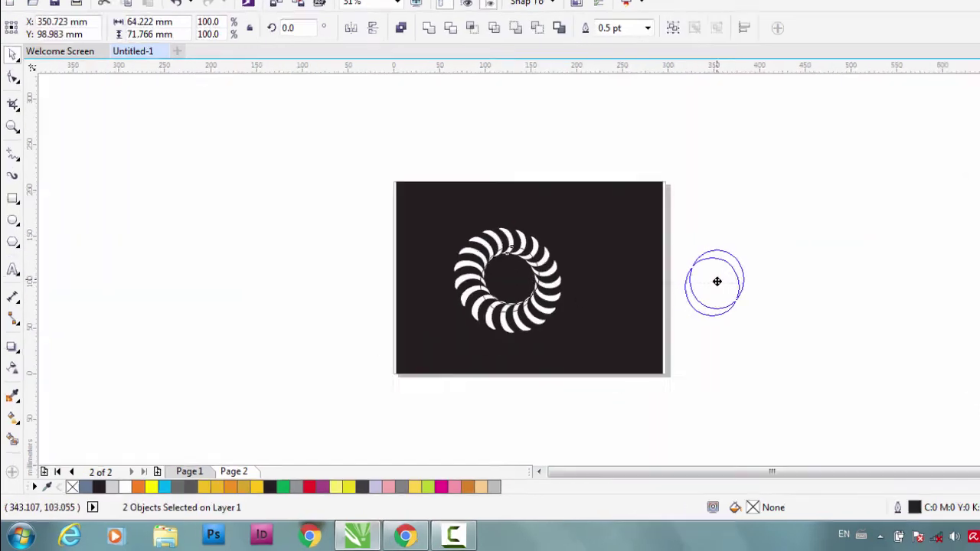
{"action": "left_click_drag", "start_coordinate": [718, 281], "coordinate": [717, 281]}
{"action": "scroll", "coordinate": [717, 281], "scroll_direction": "up", "scroll_amount": 2}
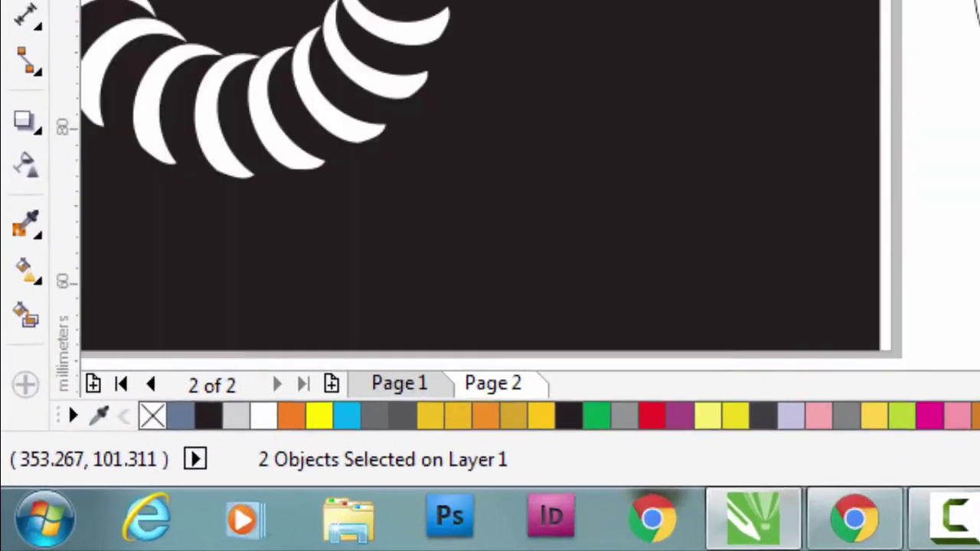
Smart-fill the upper-right crescent between the two ellipses with blue-gray C40 M20 Y0 K40, undoing the stray fill outside them
{"action": "left_click", "coordinate": [12, 439]}
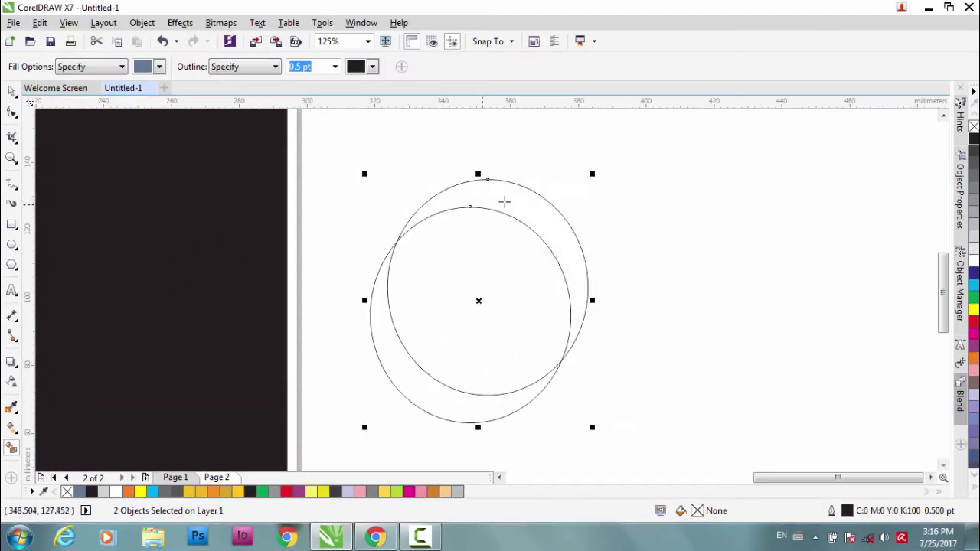
{"action": "left_click", "coordinate": [503, 201]}
{"action": "left_click", "coordinate": [604, 283]}
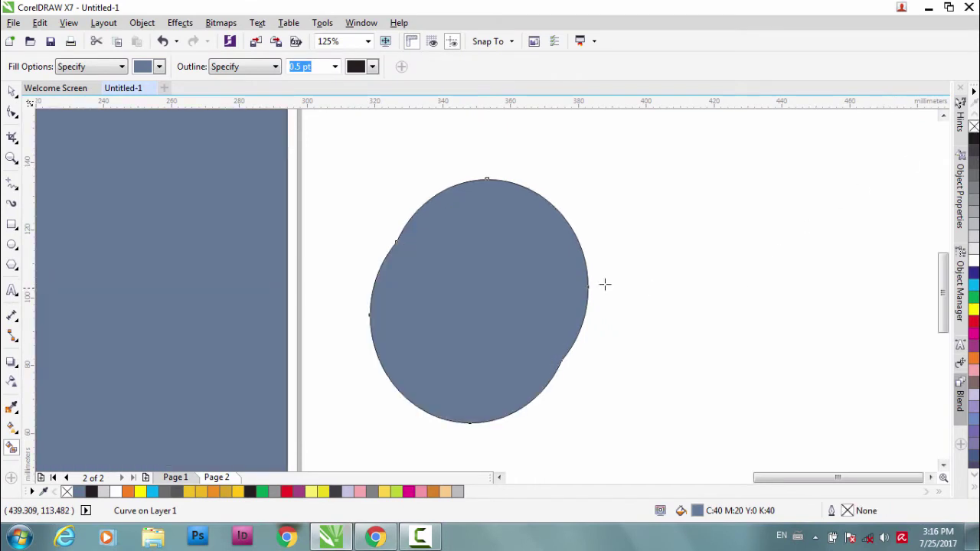
{"action": "key", "text": "ctrl+z"}
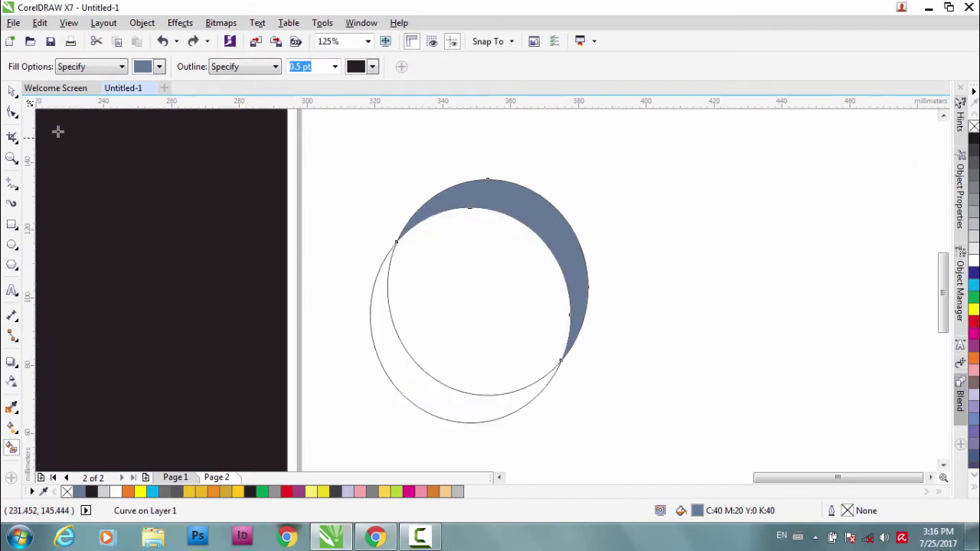
Separate the blue-gray crescent from the ellipses by moving it to their right, at about X 403 mm
{"action": "left_click", "coordinate": [13, 94]}
{"action": "left_click", "coordinate": [715, 317]}
{"action": "left_click_drag", "start_coordinate": [558, 237], "coordinate": [712, 251]}
{"action": "scroll", "coordinate": [485, 289], "scroll_direction": "down", "scroll_amount": 2}
{"action": "scroll", "coordinate": [487, 301], "scroll_direction": "up", "scroll_amount": 1}
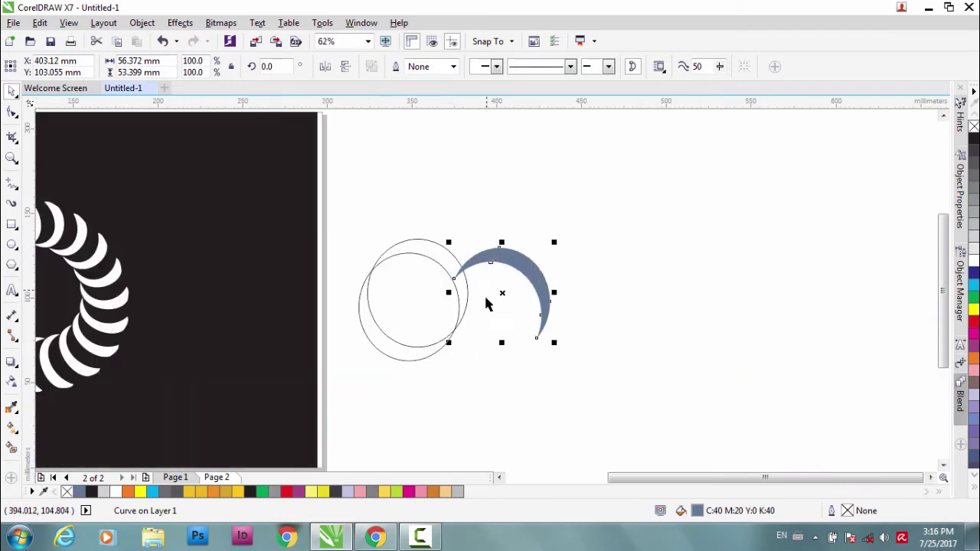
Delete both outline ellipses beside the blue-gray crescent
{"action": "left_click", "coordinate": [454, 337]}
{"action": "key", "text": "Delete"}
{"action": "left_click", "coordinate": [465, 309]}
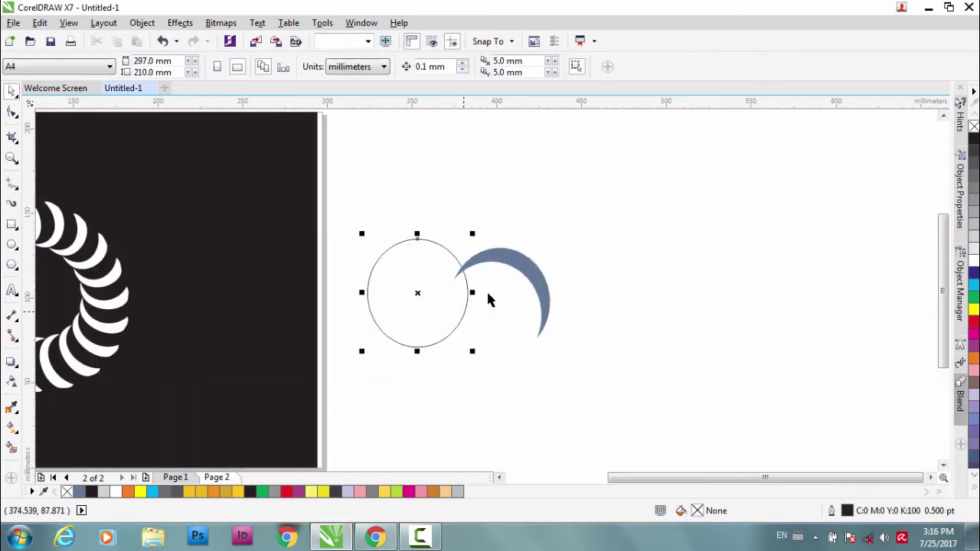
{"action": "key", "text": "Delete"}
Move the blue-gray crescent onto the black page, in the empty area beside the ring's right edge
{"action": "left_click", "coordinate": [517, 263]}
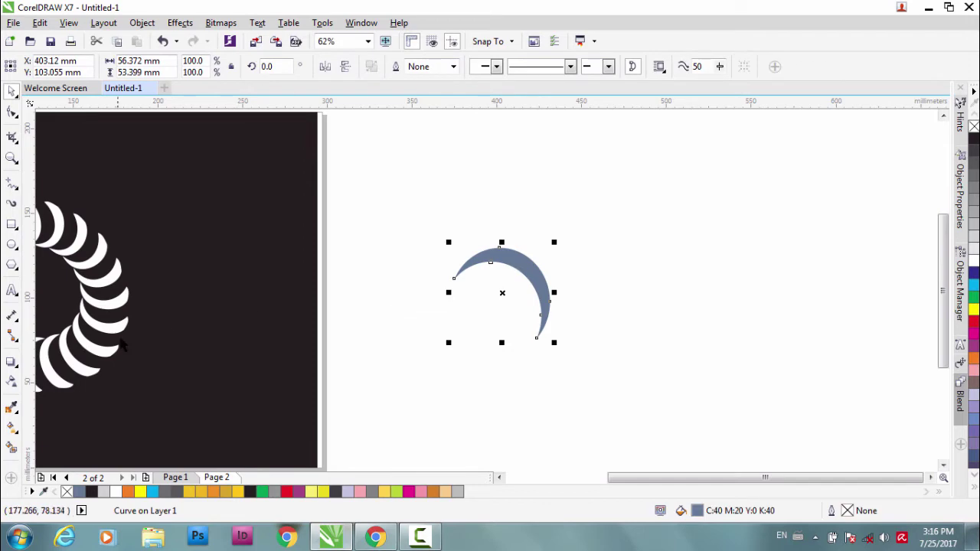
{"action": "scroll", "coordinate": [119, 338], "scroll_direction": "down", "scroll_amount": 1}
{"action": "scroll", "coordinate": [487, 288], "scroll_direction": "up", "scroll_amount": 1}
{"action": "left_click_drag", "start_coordinate": [886, 223], "coordinate": [672, 225]}
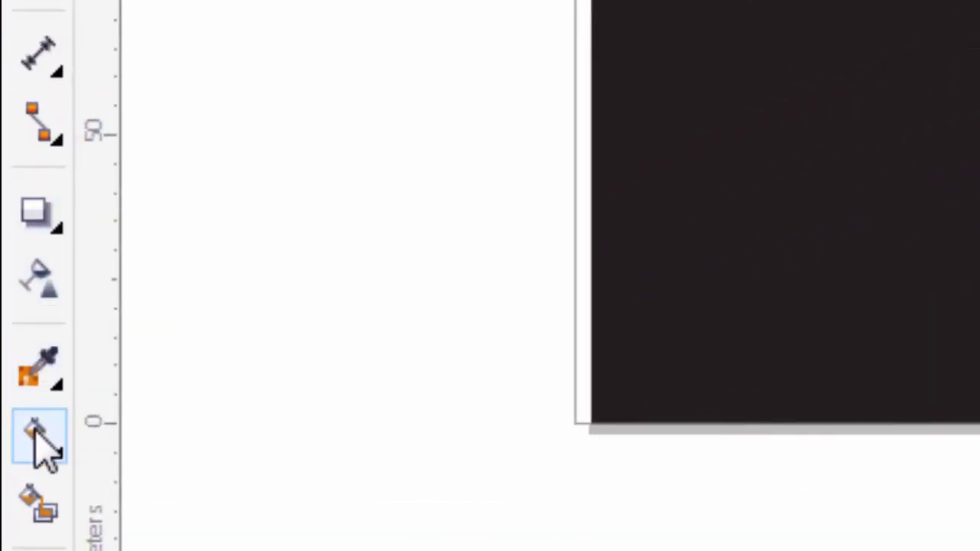
Cast a drop shadow from the crescent onto the ring's upper-right inner edge, offset about -128.3 mm horizontally and 11.2 mm vertically
{"action": "left_click", "coordinate": [42, 225]}
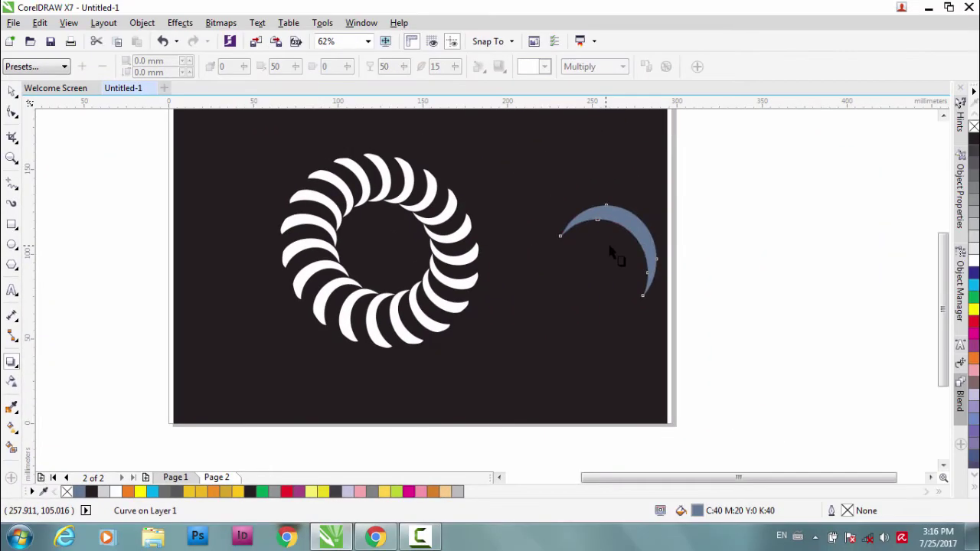
{"action": "left_click_drag", "start_coordinate": [612, 252], "coordinate": [345, 232]}
{"action": "scroll", "coordinate": [345, 232], "scroll_direction": "up", "scroll_amount": 1}
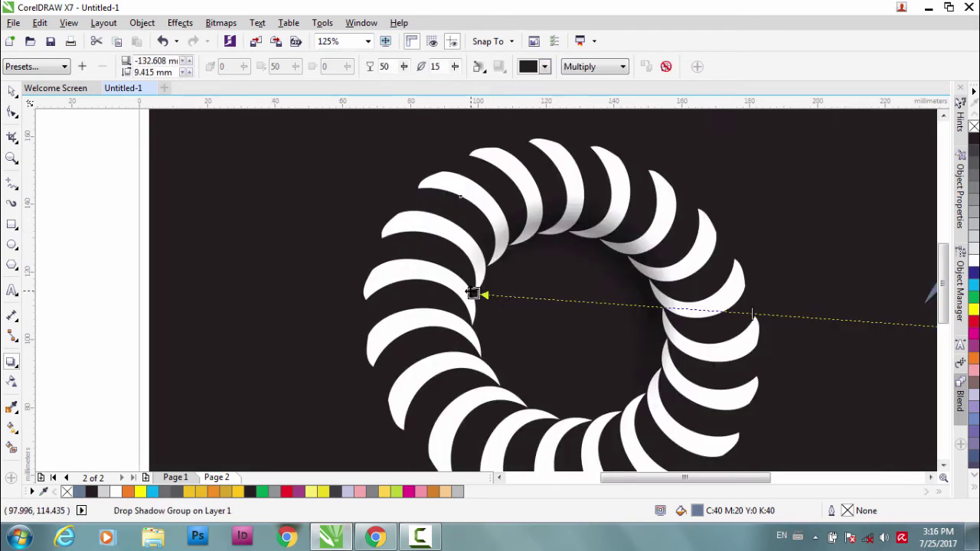
{"action": "left_click_drag", "start_coordinate": [473, 294], "coordinate": [488, 286]}
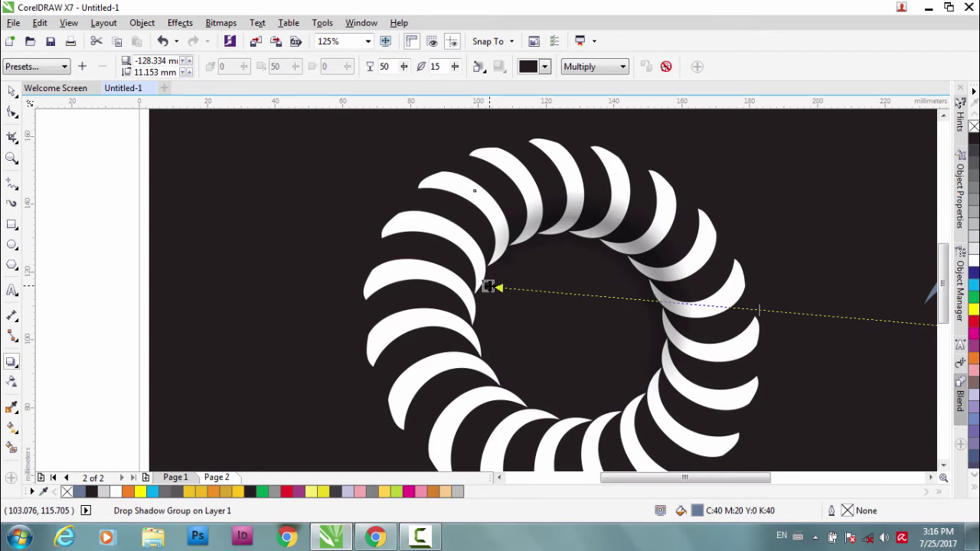
{"action": "scroll", "coordinate": [557, 313], "scroll_direction": "down", "scroll_amount": 4}
{"action": "scroll", "coordinate": [498, 299], "scroll_direction": "up", "scroll_amount": 2}
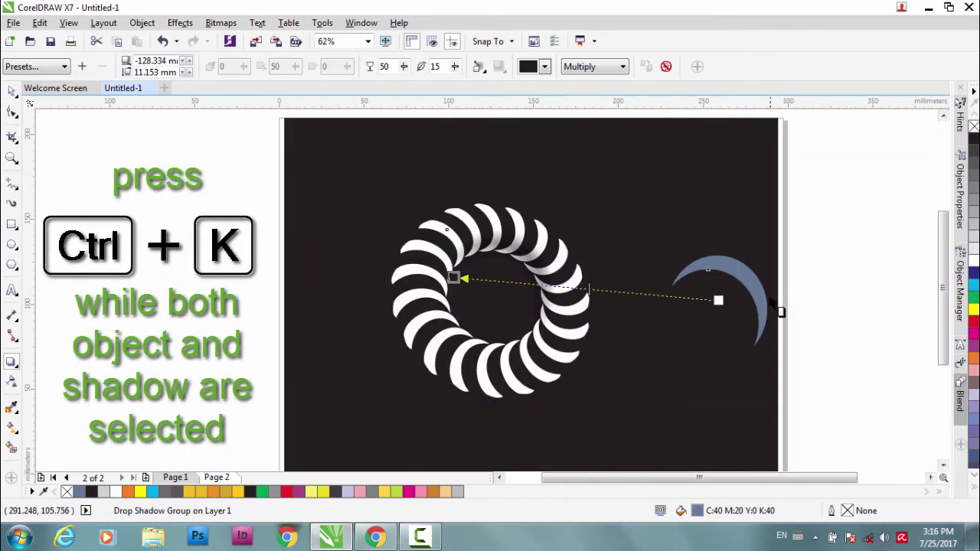
Break the drop shadow apart from the blue-gray crescent and delete the crescent, keeping the shadow
{"action": "key", "text": "ctrl+k"}
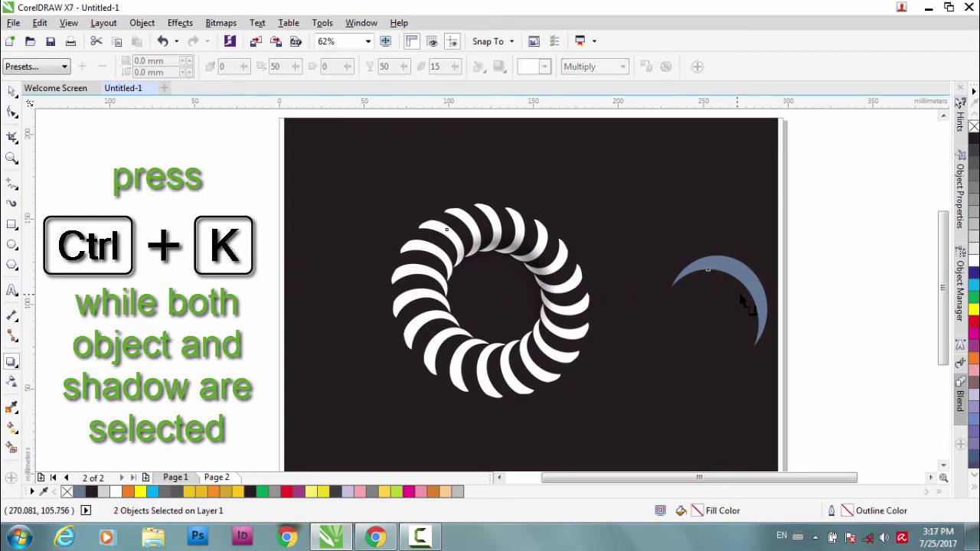
{"action": "left_click", "coordinate": [11, 92]}
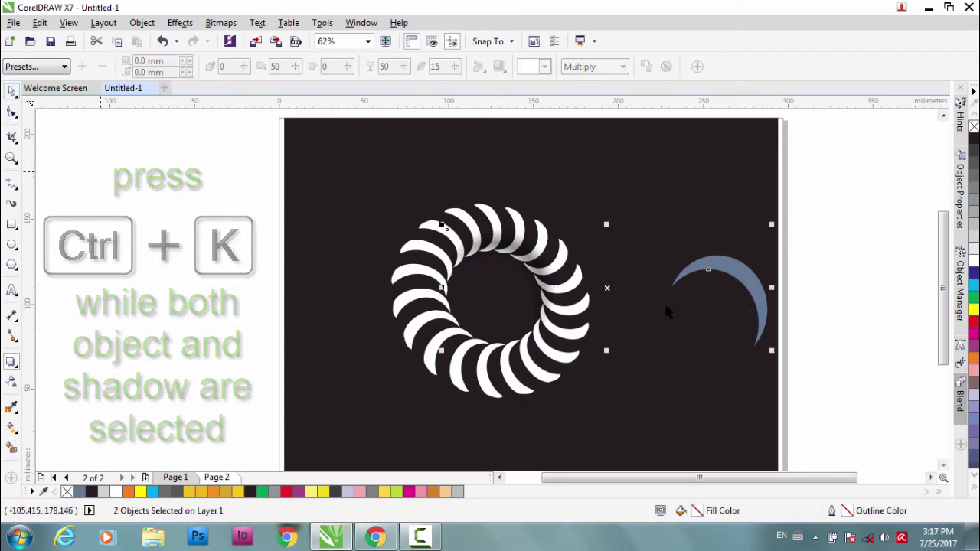
{"action": "left_click", "coordinate": [822, 308]}
{"action": "left_click", "coordinate": [762, 303]}
{"action": "key", "text": "Delete"}
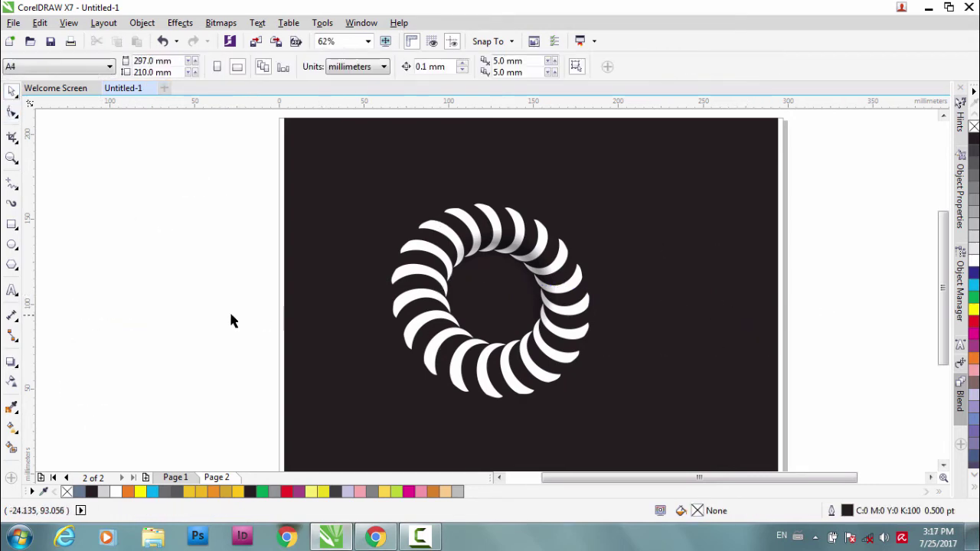
Draw an ellipse about 123 by 117 mm around the whole ring, centred at about X 128.6, Y 103.4 mm
{"action": "left_click", "coordinate": [12, 246]}
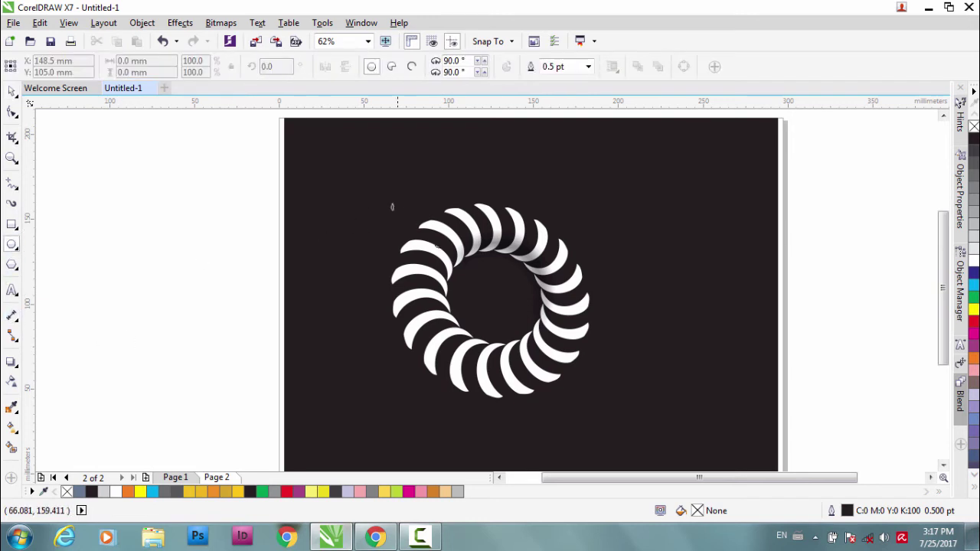
{"action": "left_click_drag", "start_coordinate": [387, 201], "coordinate": [603, 402]}
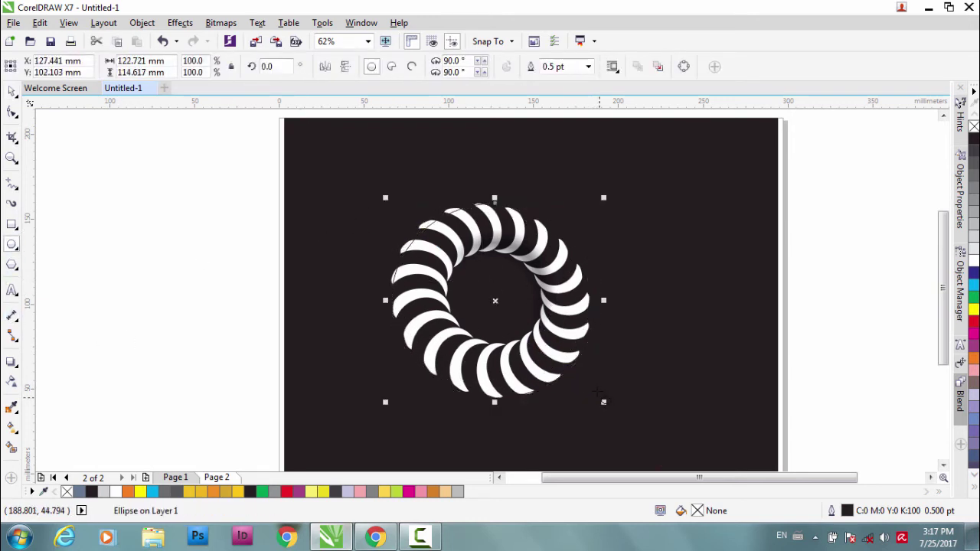
{"action": "left_click_drag", "start_coordinate": [494, 197], "coordinate": [495, 194]}
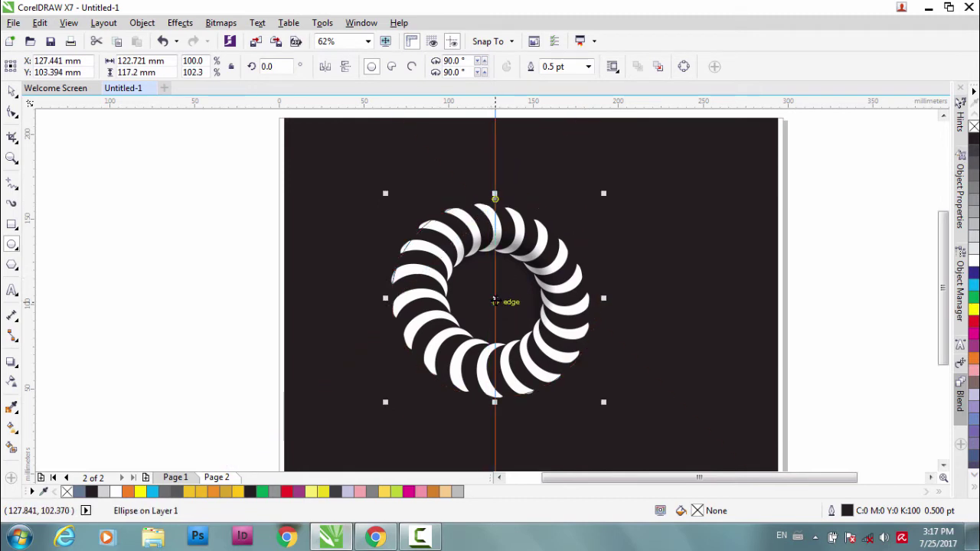
{"action": "left_click", "coordinate": [496, 301]}
{"action": "left_click_drag", "start_coordinate": [495, 195], "coordinate": [495, 198]}
{"action": "left_click_drag", "start_coordinate": [497, 405], "coordinate": [504, 397]}
{"action": "left_click", "coordinate": [434, 274]}
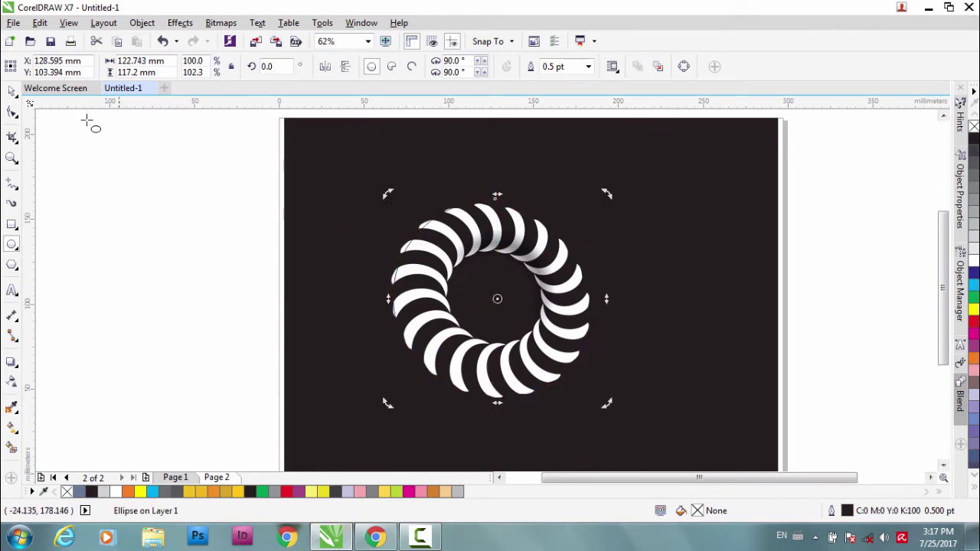
Widen the ellipse around the ring to about 123.9 mm, with its centre at about X 126.1 mm
{"action": "left_click", "coordinate": [9, 92]}
{"action": "left_click", "coordinate": [497, 298]}
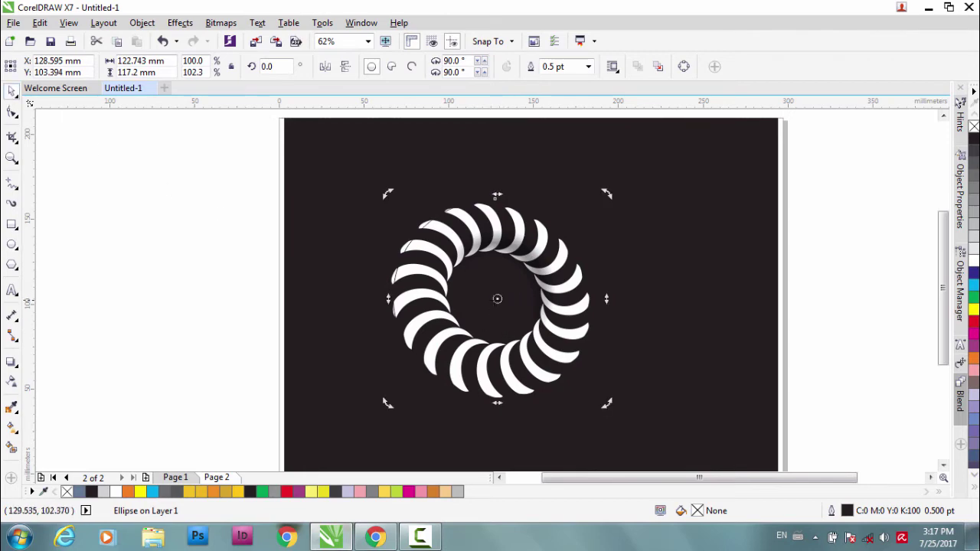
{"action": "left_click", "coordinate": [497, 298]}
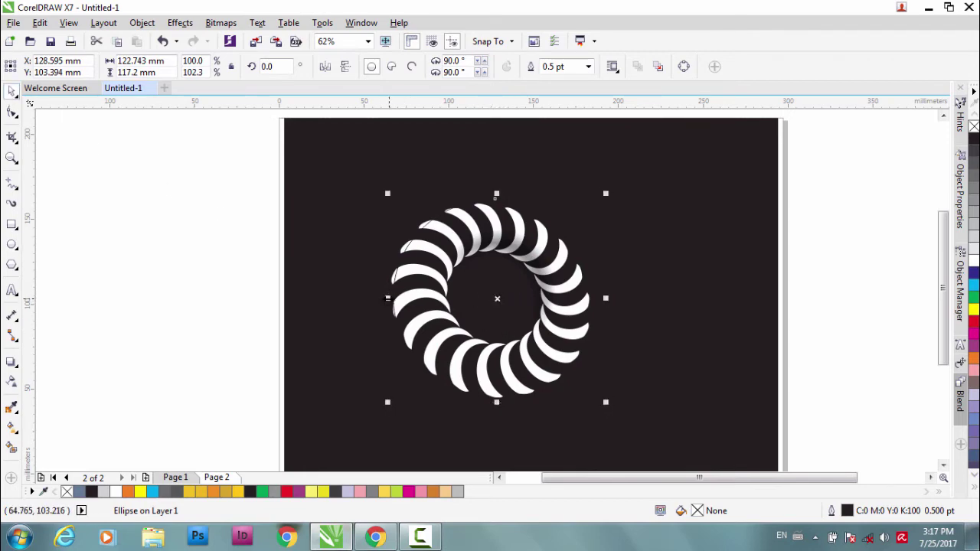
{"action": "left_click_drag", "start_coordinate": [388, 299], "coordinate": [385, 298]}
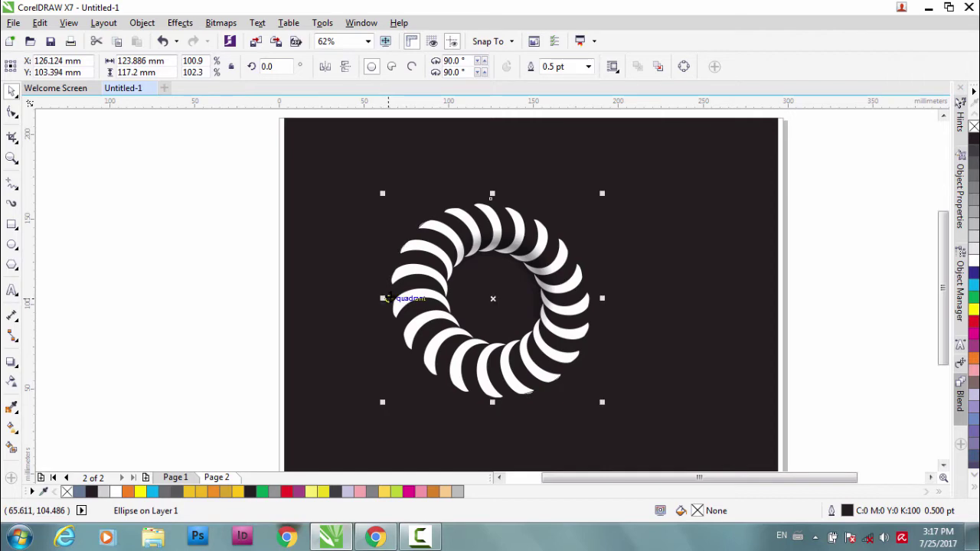
Place a duplicate ellipse up and right at about X 136.3, Y 113.3 mm, and move both ellipses to the empty area left of the page
{"action": "left_click_drag", "start_coordinate": [492, 299], "coordinate": [510, 281]}
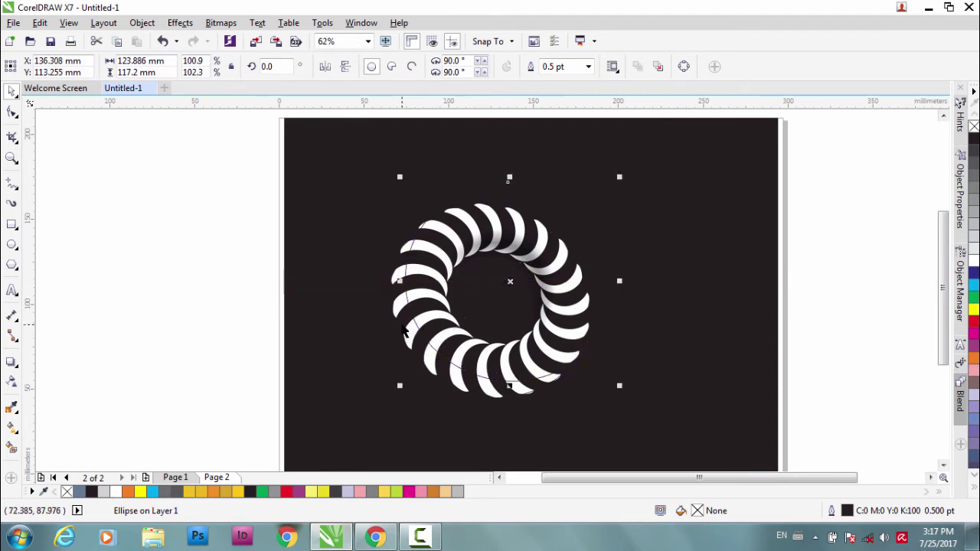
{"action": "left_click", "coordinate": [406, 331], "text": "shift"}
{"action": "left_click_drag", "start_coordinate": [492, 298], "coordinate": [155, 292]}
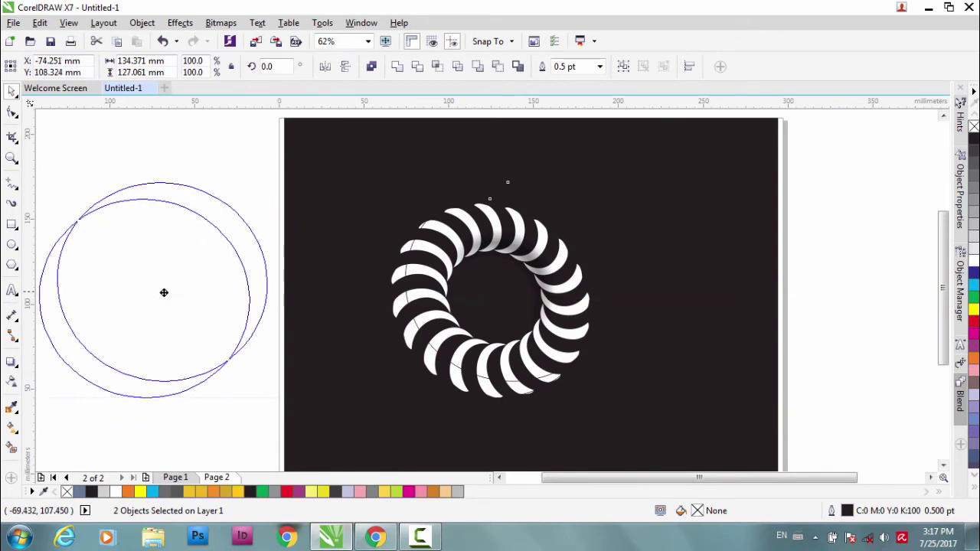
Smart-fill the lower-left crescent between the two ellipses with blue-gray C40 M20 Y0 K40
{"action": "left_click", "coordinate": [51, 381]}
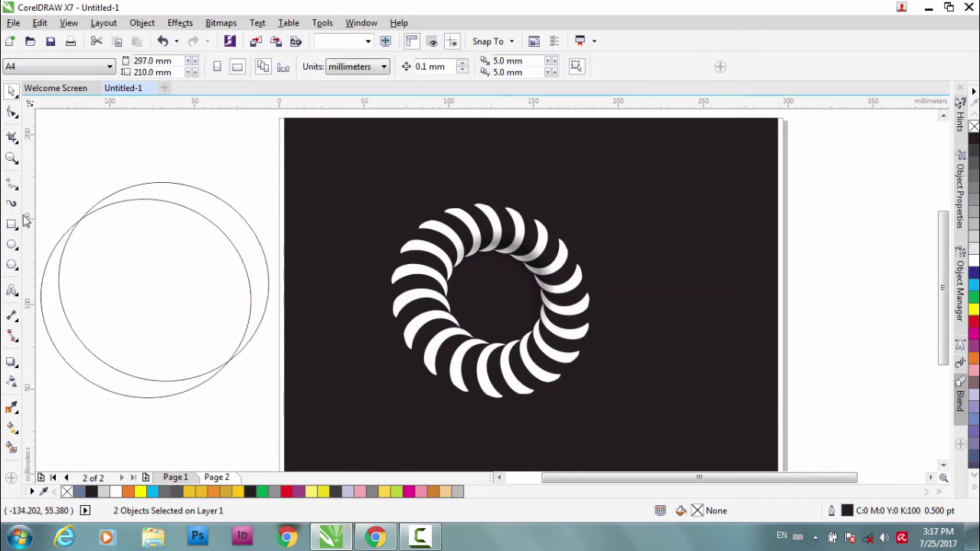
{"action": "left_click", "coordinate": [12, 451]}
{"action": "left_click", "coordinate": [85, 369]}
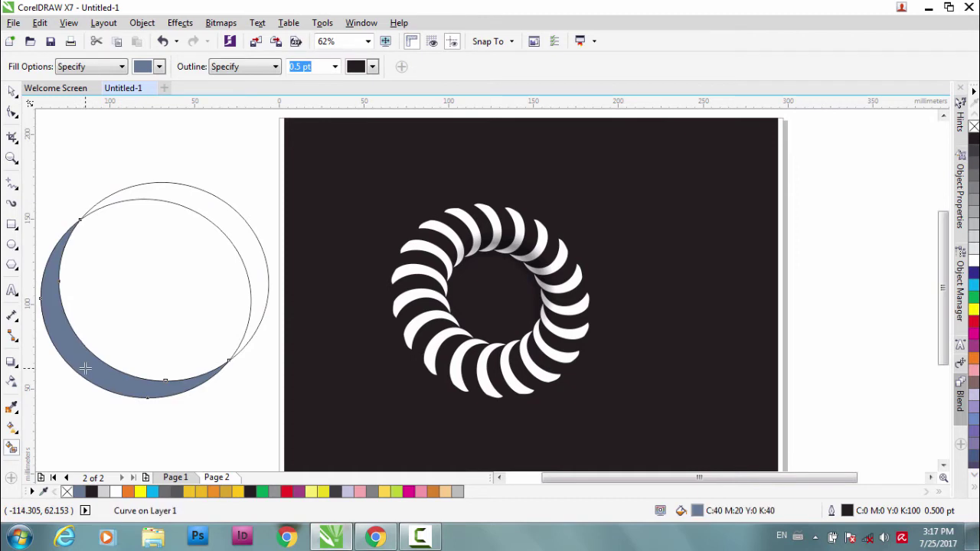
Delete the two large outline ellipses and remove the outline from the lower-left blue-gray crescent
{"action": "left_click", "coordinate": [13, 94]}
{"action": "left_click", "coordinate": [86, 329]}
{"action": "double_click", "coordinate": [71, 347]}
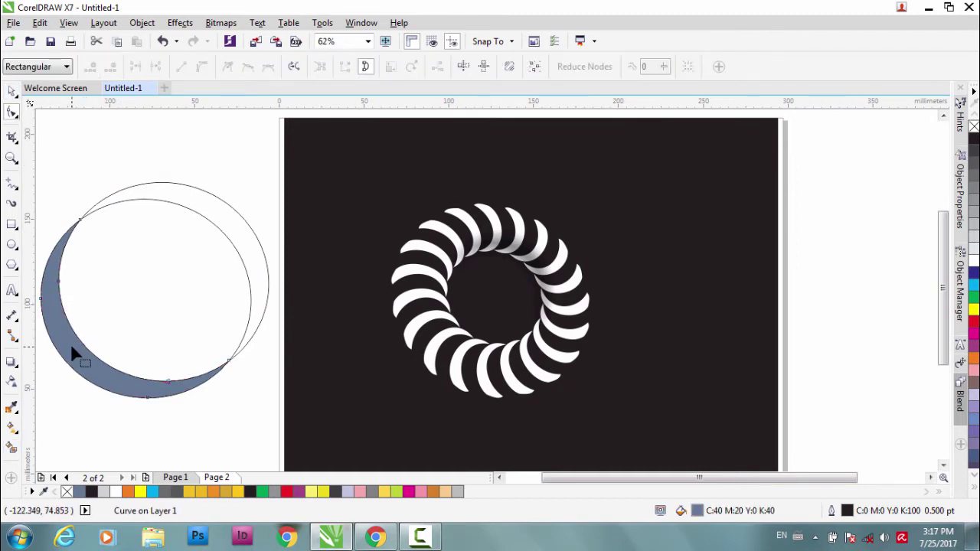
{"action": "left_click", "coordinate": [12, 90]}
{"action": "left_click", "coordinate": [182, 200]}
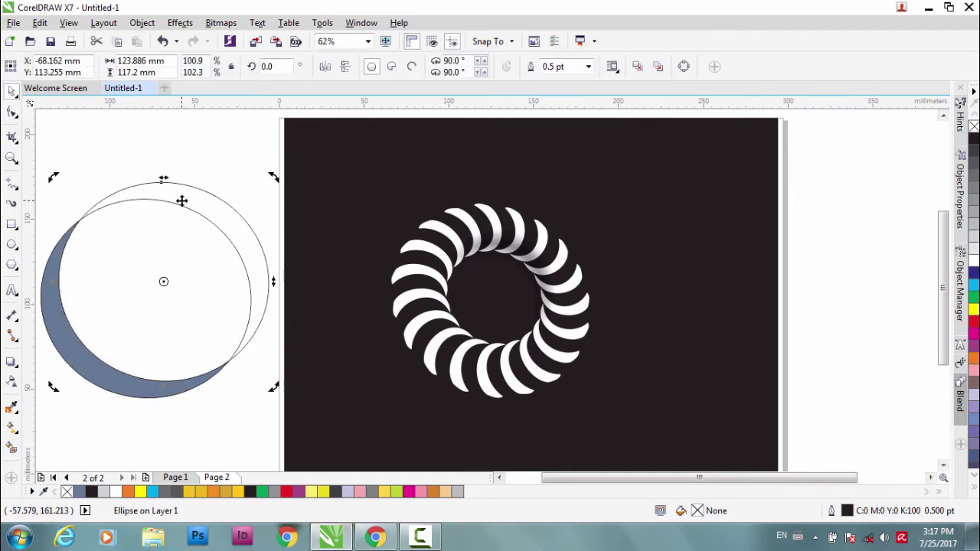
{"action": "key", "text": "Delete"}
{"action": "left_click", "coordinate": [182, 203]}
{"action": "key", "text": "Delete"}
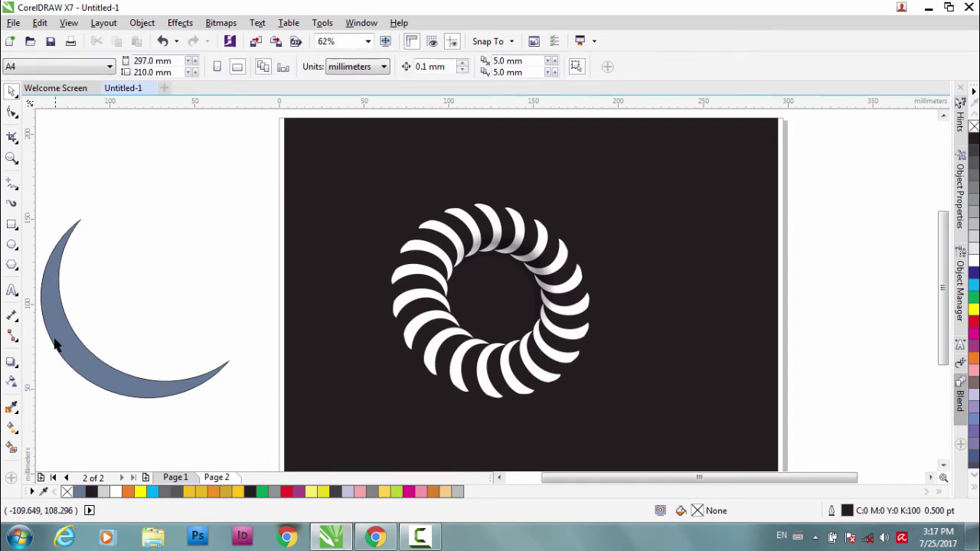
{"action": "left_click", "coordinate": [63, 350]}
{"action": "right_click", "coordinate": [973, 126]}
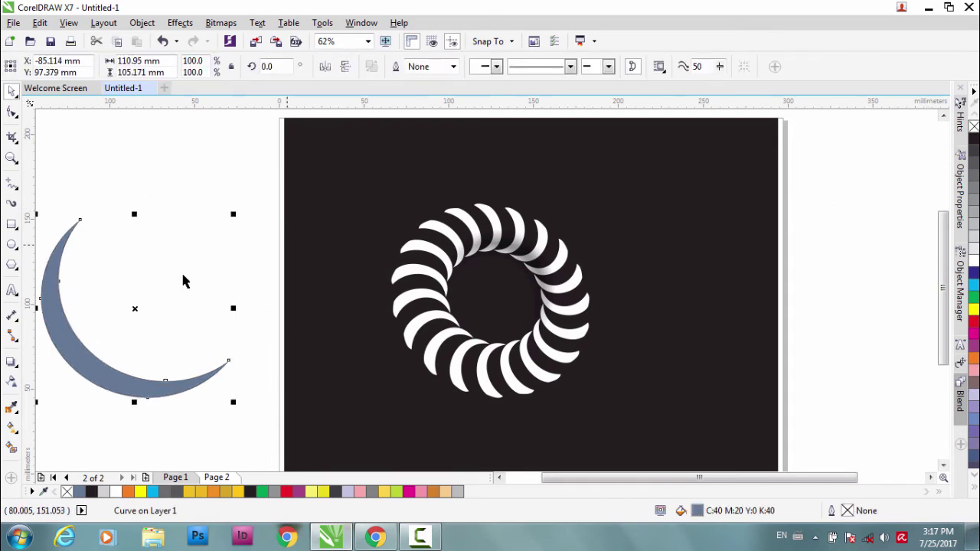
Cast a drop shadow from the large crescent onto the ring's lower-left outer edge, offset about 207.4 mm horizontally and 3.8 mm vertically
{"action": "left_click", "coordinate": [11, 363]}
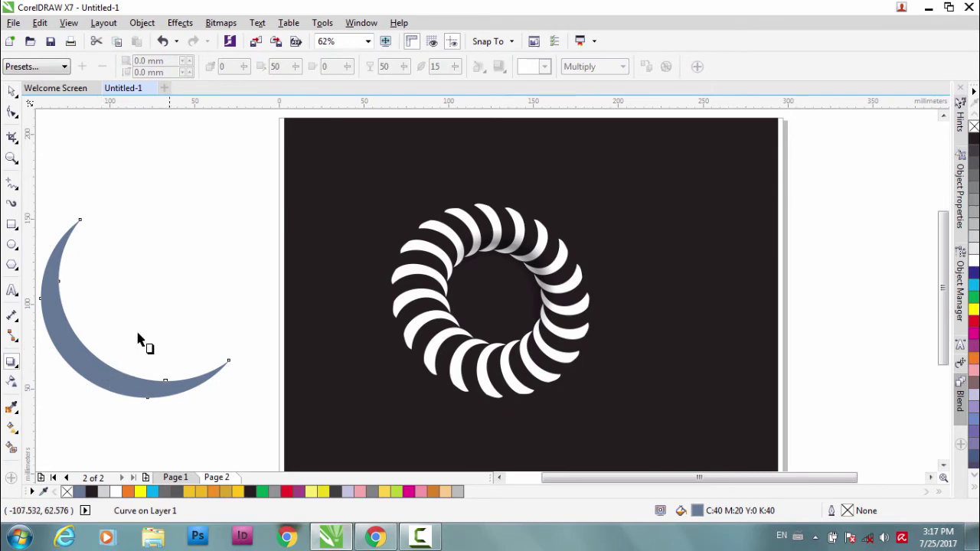
{"action": "left_click_drag", "start_coordinate": [145, 344], "coordinate": [587, 300]}
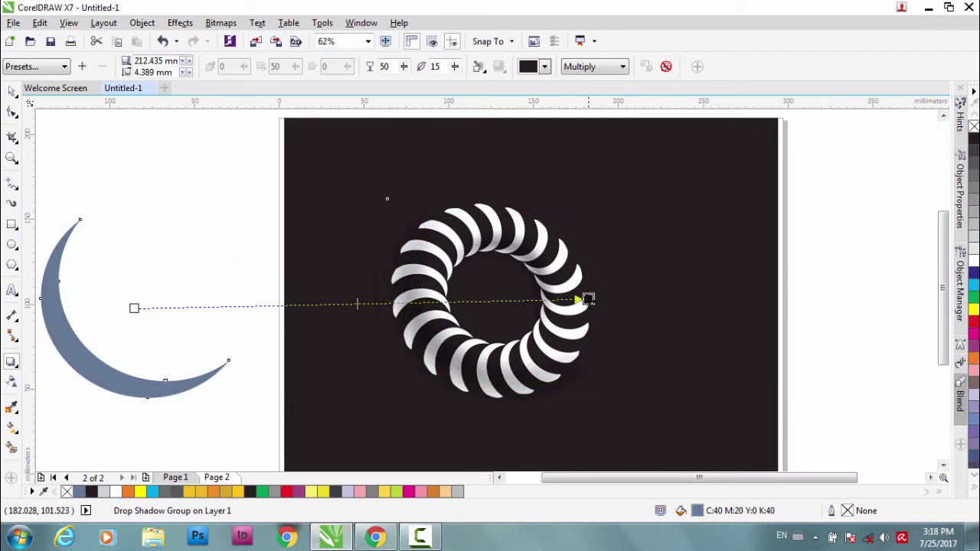
{"action": "left_click_drag", "start_coordinate": [588, 299], "coordinate": [580, 301]}
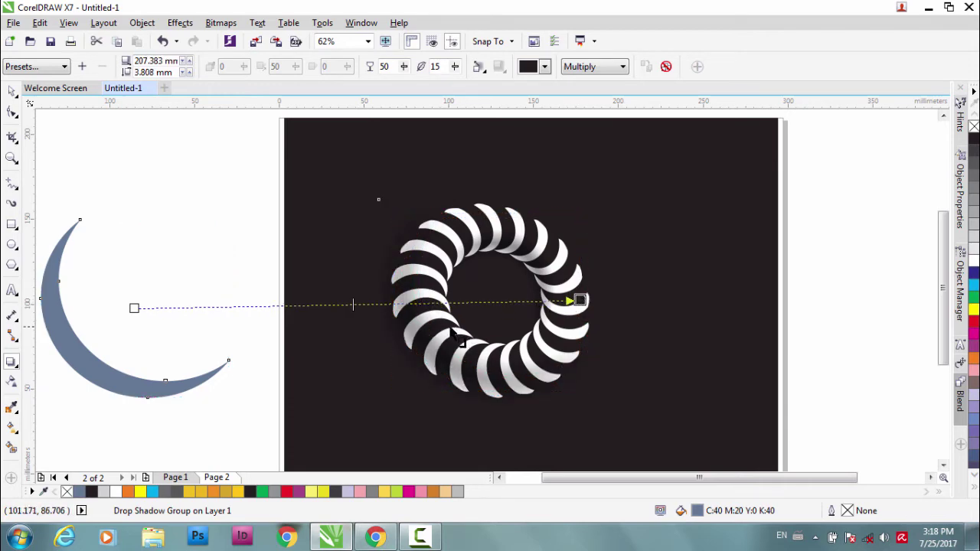
Separate the drop shadow from the large blue-gray crescent and delete the crescent, leaving its shadow on the ring
{"action": "left_click", "coordinate": [91, 295]}
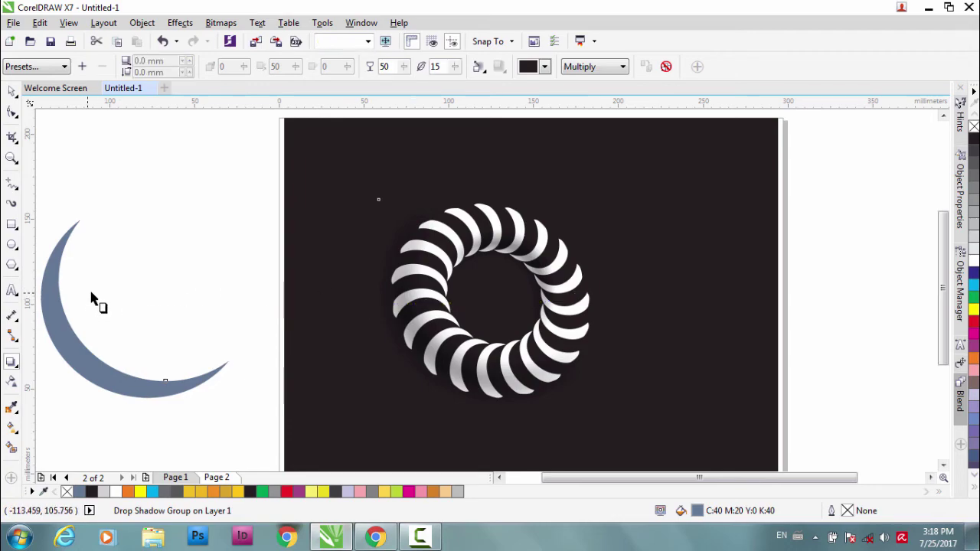
{"action": "left_click", "coordinate": [15, 90]}
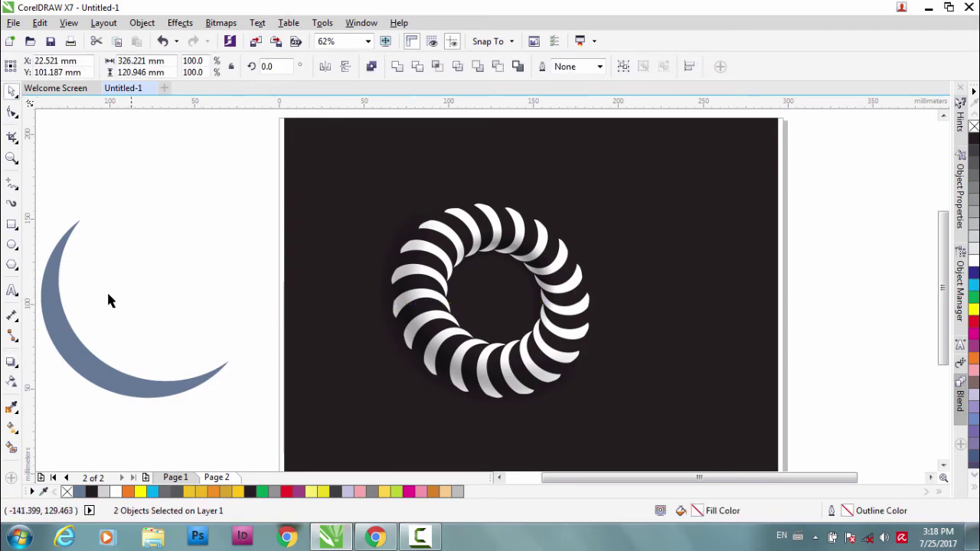
{"action": "left_click", "coordinate": [106, 290]}
{"action": "left_click", "coordinate": [92, 354]}
{"action": "key", "text": "Delete"}
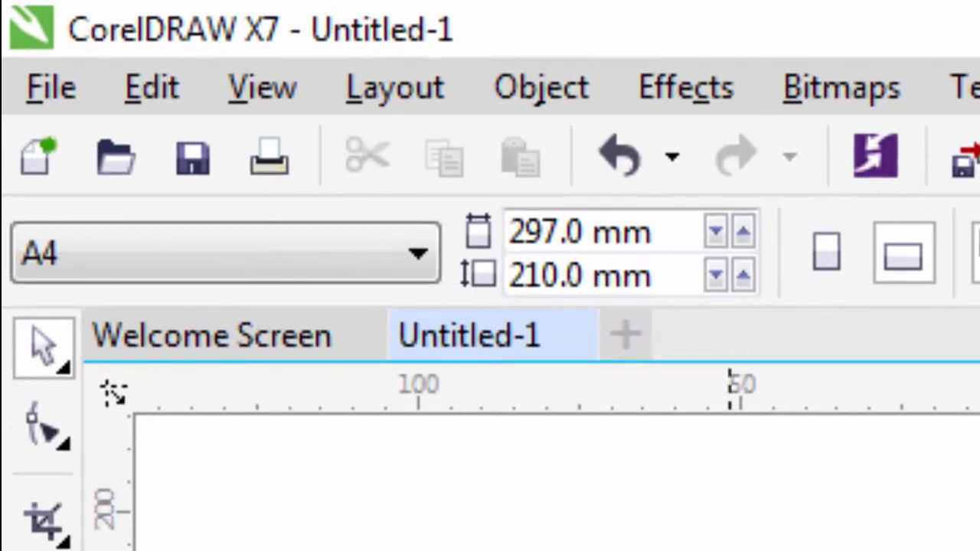
Switch to Wireframe view and group the two shadow rectangles over the crescent ring
{"action": "left_click", "coordinate": [288, 88]}
{"action": "left_click", "coordinate": [368, 212]}
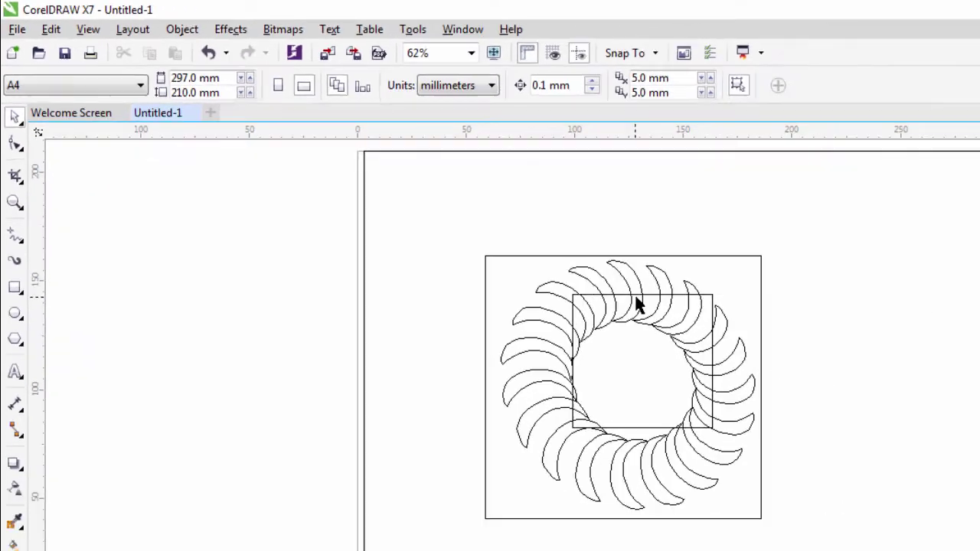
{"action": "left_click", "coordinate": [499, 235]}
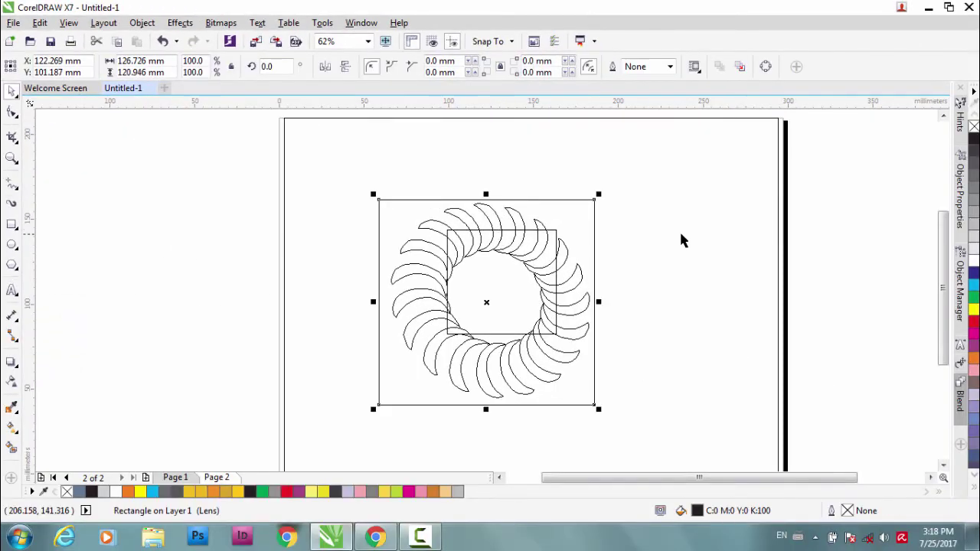
{"action": "left_click", "coordinate": [557, 238]}
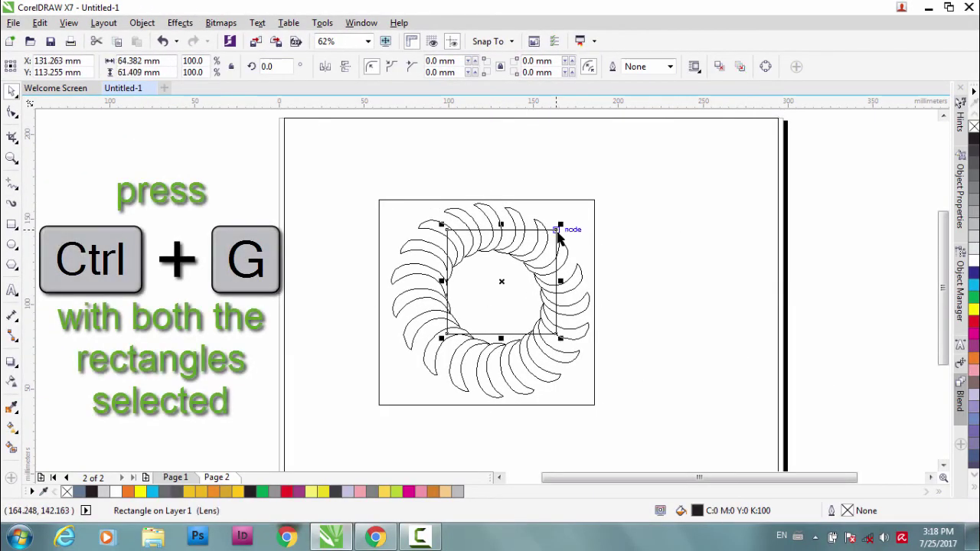
{"action": "left_click", "coordinate": [587, 202], "text": "shift"}
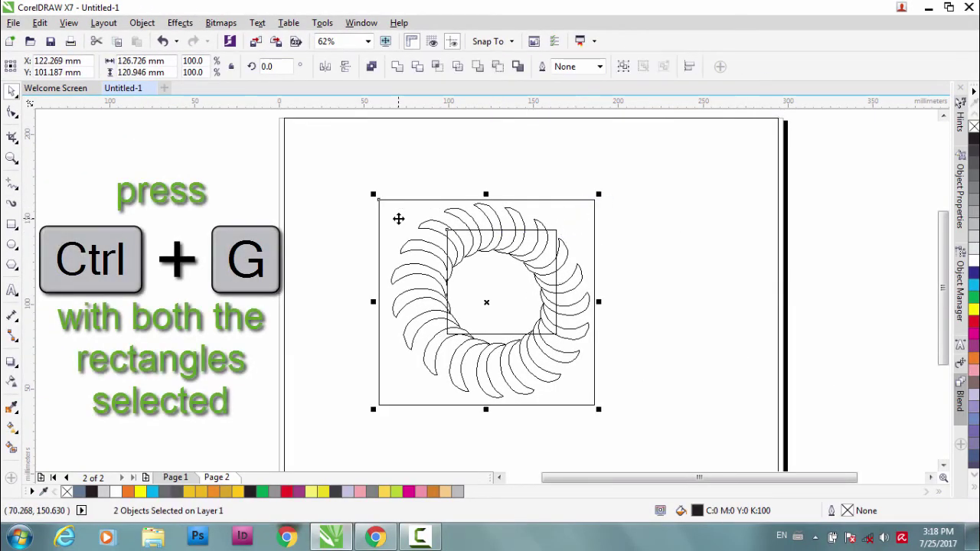
{"action": "key", "text": "ctrl+g"}
{"action": "left_click", "coordinate": [68, 22]}
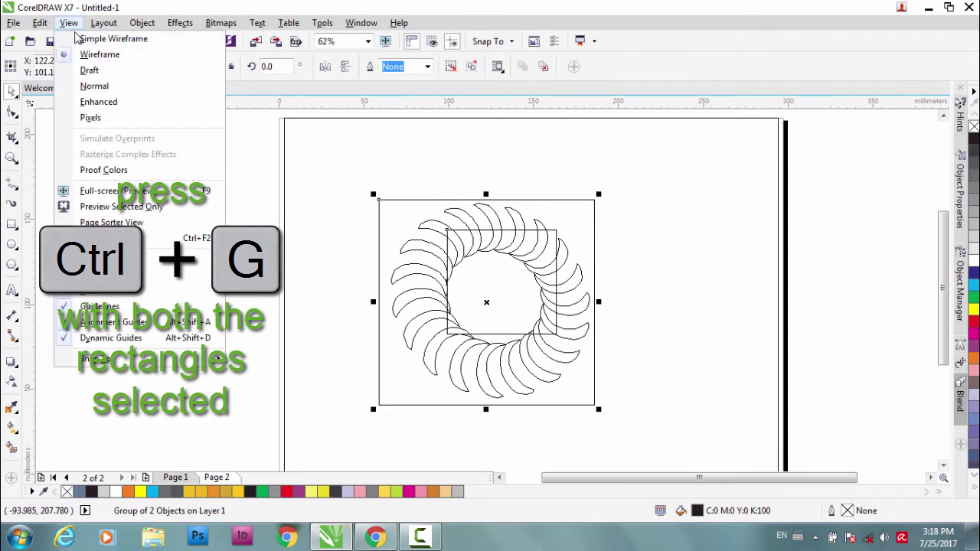
{"action": "left_click", "coordinate": [299, 203]}
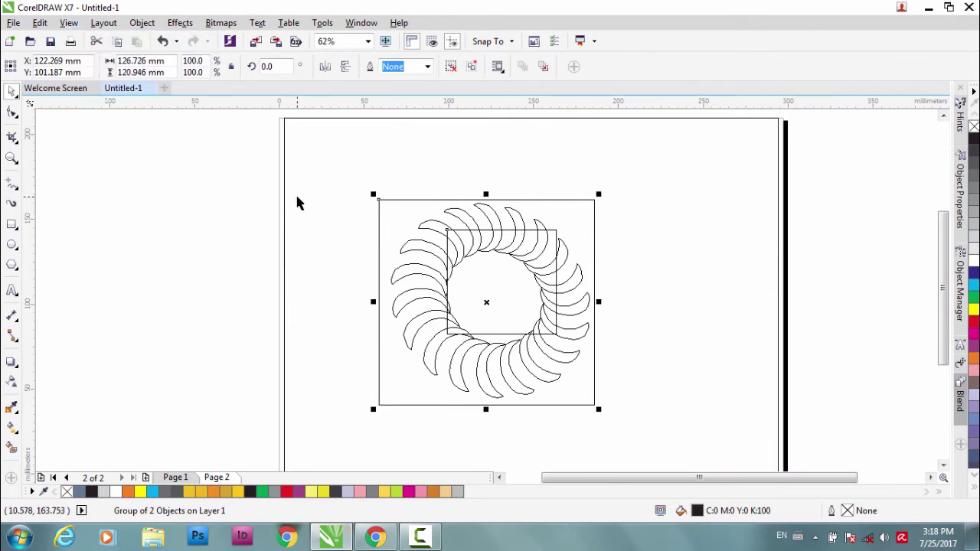
{"action": "left_click", "coordinate": [341, 241]}
{"action": "key", "text": "Escape"}
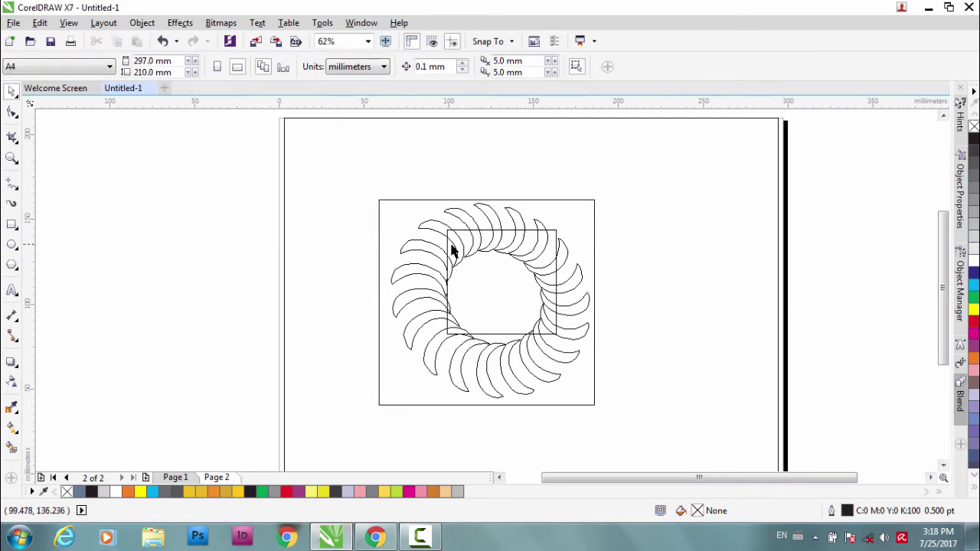
Move the shadow group about 39 mm right and 30 mm down, and PowerClip it inside the crescent ring
{"action": "left_click", "coordinate": [450, 242]}
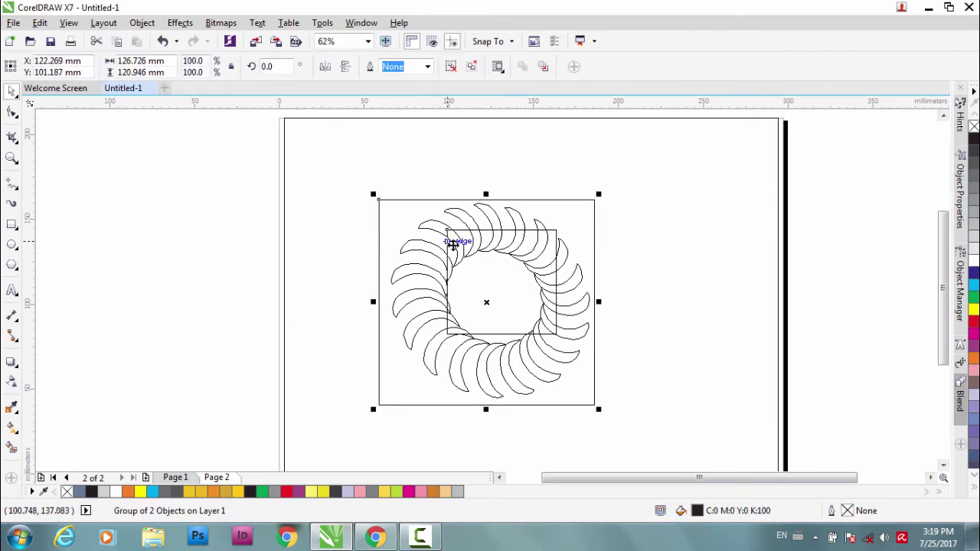
{"action": "left_click_drag", "start_coordinate": [453, 243], "coordinate": [519, 295]}
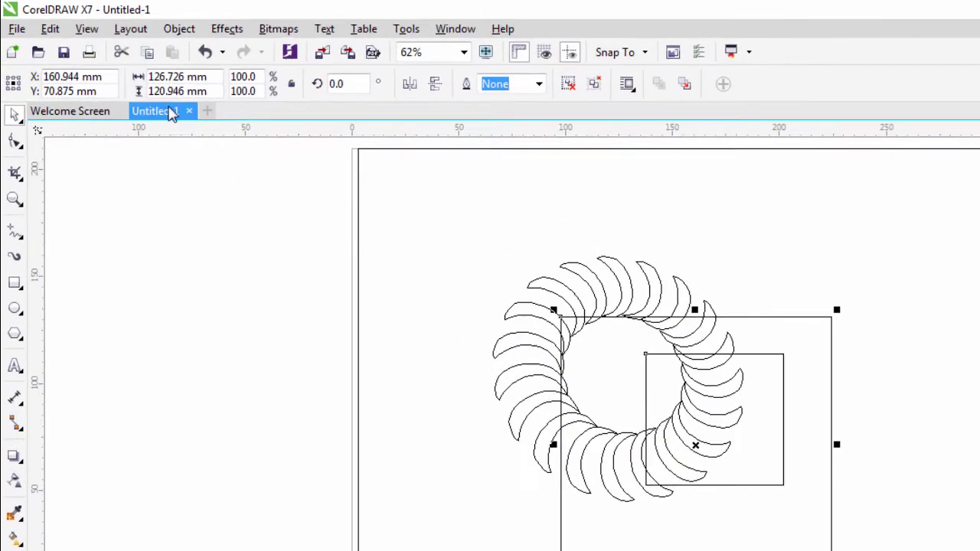
{"action": "left_click", "coordinate": [181, 29]}
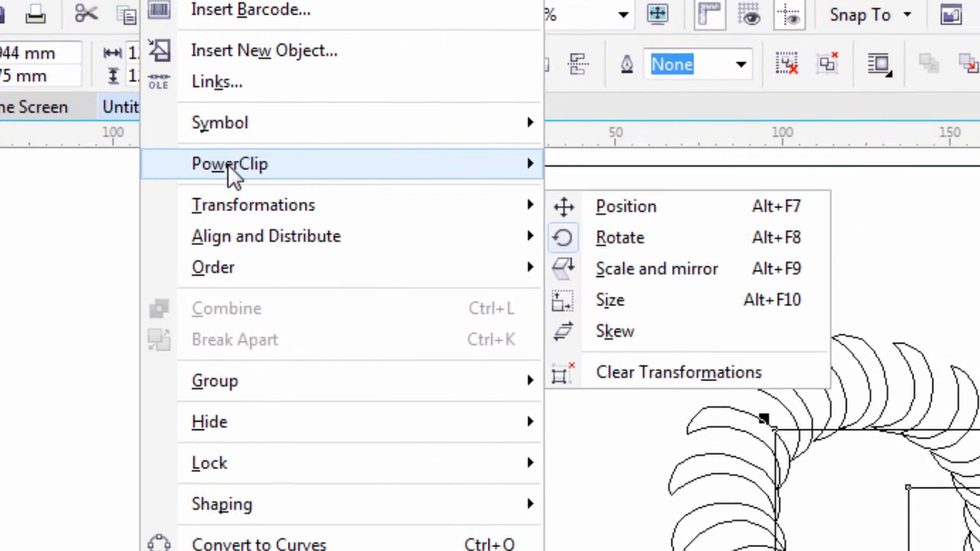
{"action": "mouse_move", "coordinate": [234, 174]}
{"action": "left_click", "coordinate": [601, 176]}
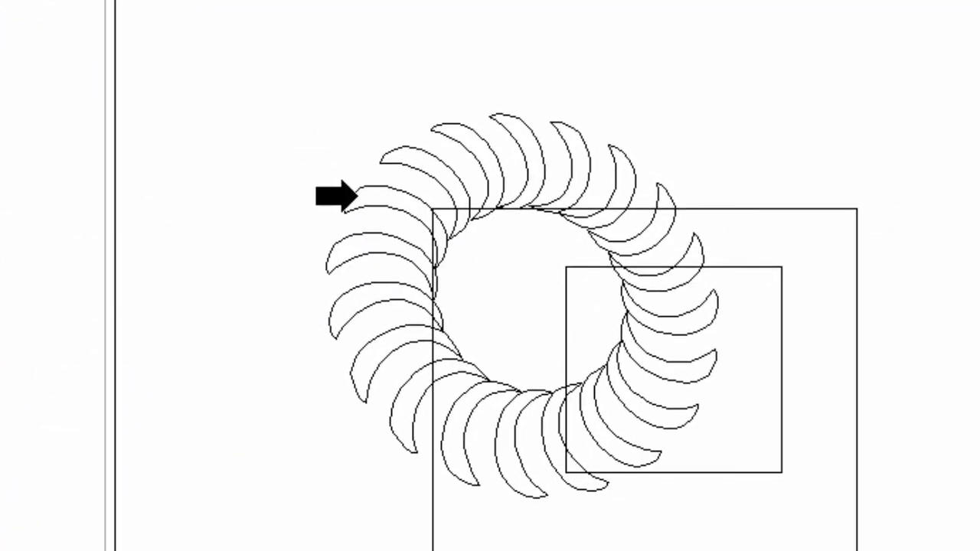
{"action": "left_click", "coordinate": [357, 196]}
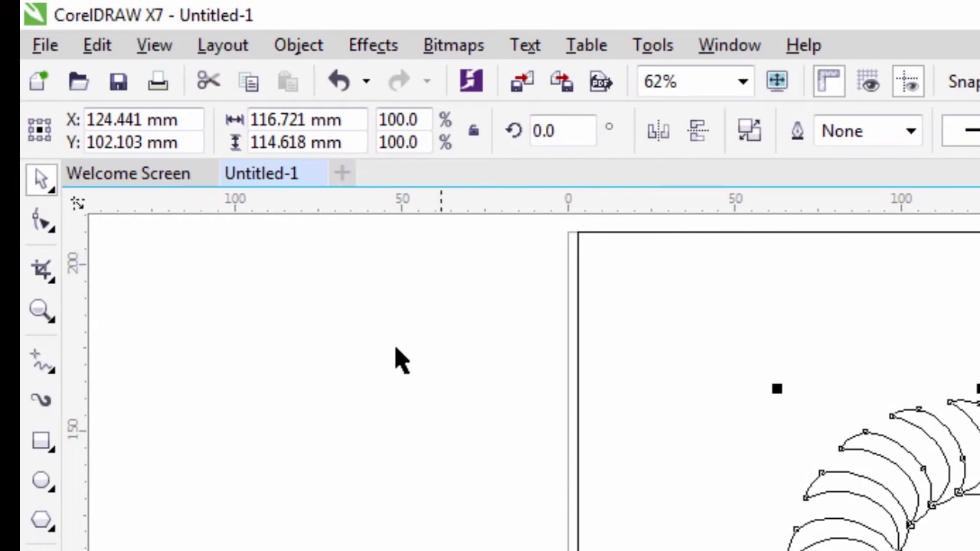
Switch to Enhanced view and move the ring's PowerClip contents back over the crescents, centred at X 124.441 mm, Y 102.103 mm
{"action": "left_click", "coordinate": [226, 48]}
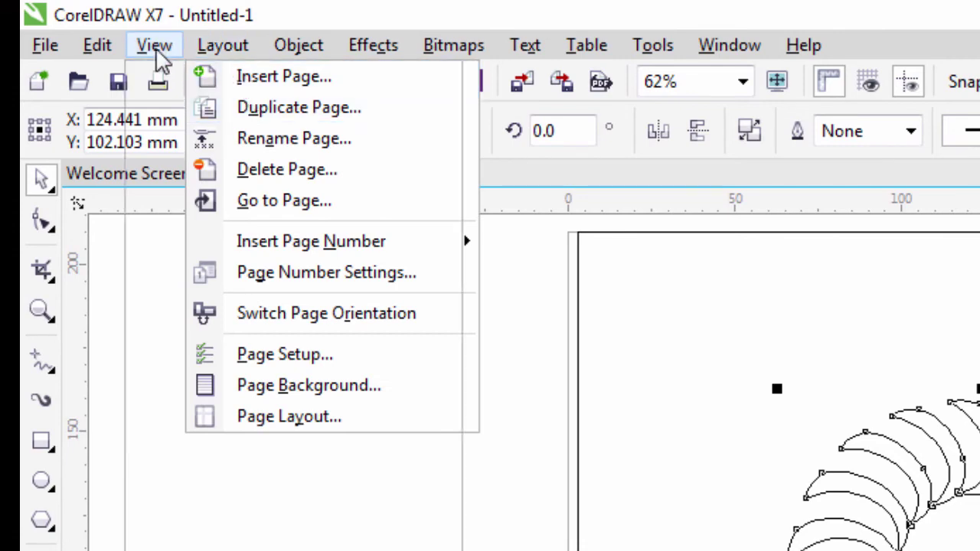
{"action": "mouse_move", "coordinate": [157, 56]}
{"action": "left_click", "coordinate": [212, 201]}
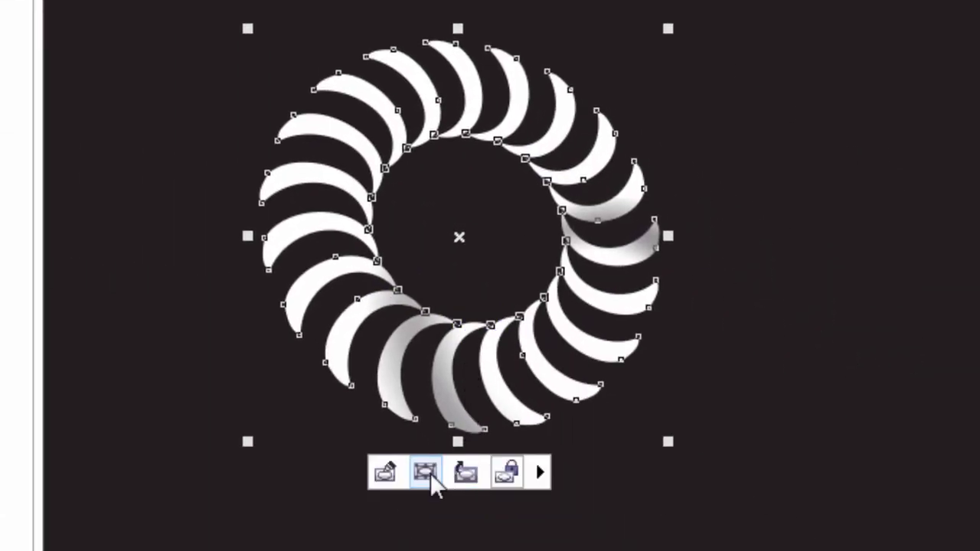
{"action": "left_click", "coordinate": [431, 473]}
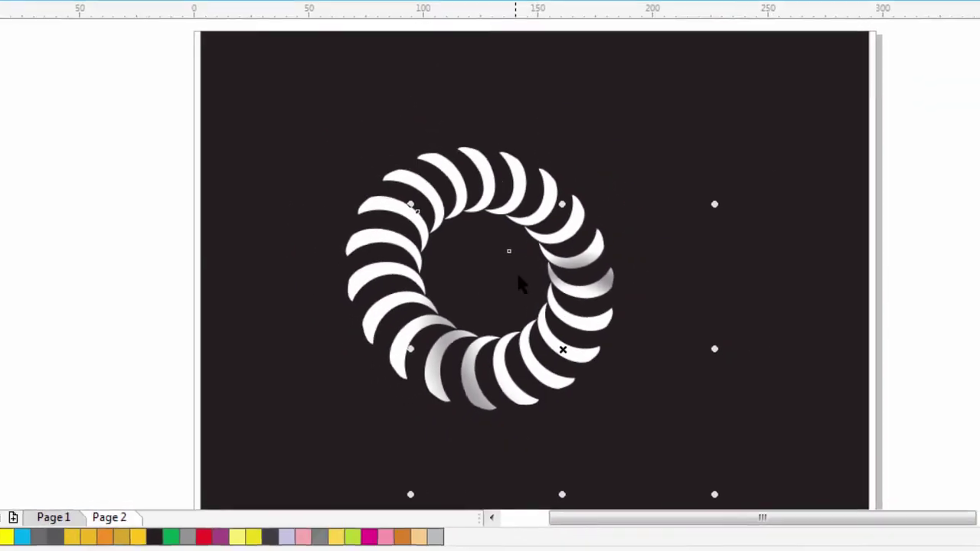
{"action": "left_click_drag", "start_coordinate": [563, 350], "coordinate": [486, 306]}
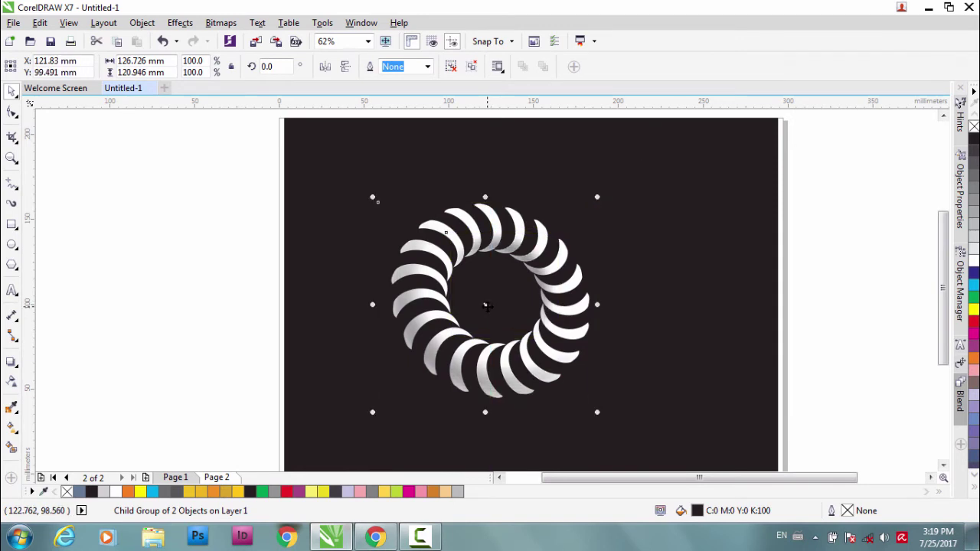
{"action": "left_click_drag", "start_coordinate": [488, 305], "coordinate": [490, 302]}
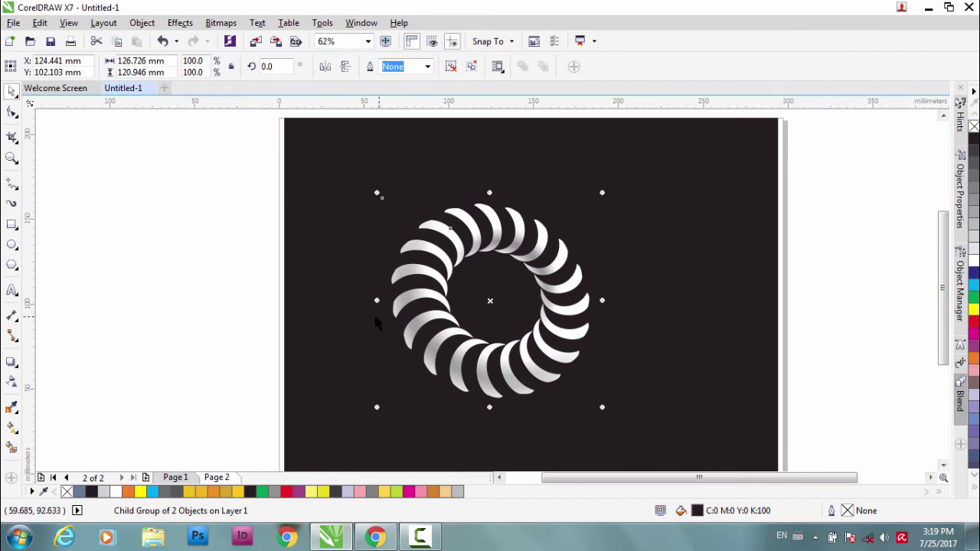
{"action": "left_click", "coordinate": [184, 284]}
Apply a linear fountain fill to the black background rectangle, running from its right side leftward to above the ring's left edge
{"action": "scroll", "coordinate": [490, 301], "scroll_direction": "down", "scroll_amount": 3}
{"action": "scroll", "coordinate": [488, 298], "scroll_direction": "up", "scroll_amount": 2}
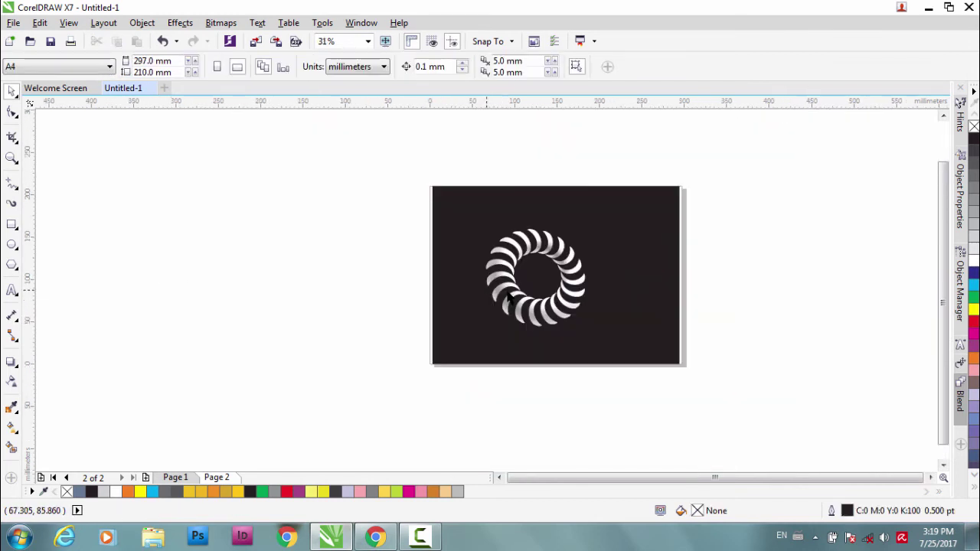
{"action": "scroll", "coordinate": [510, 298], "scroll_direction": "up", "scroll_amount": 1}
{"action": "scroll", "coordinate": [490, 297], "scroll_direction": "down", "scroll_amount": 1}
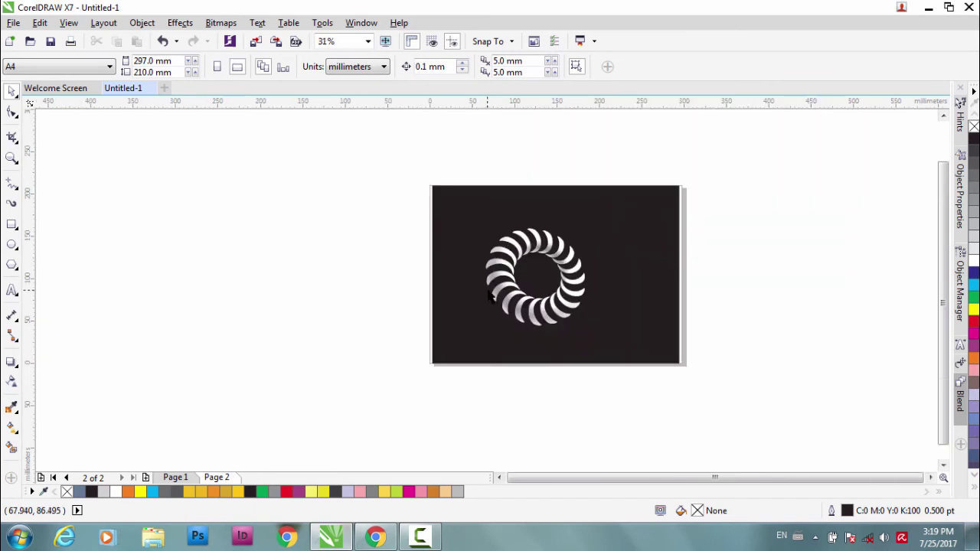
{"action": "left_click", "coordinate": [609, 265]}
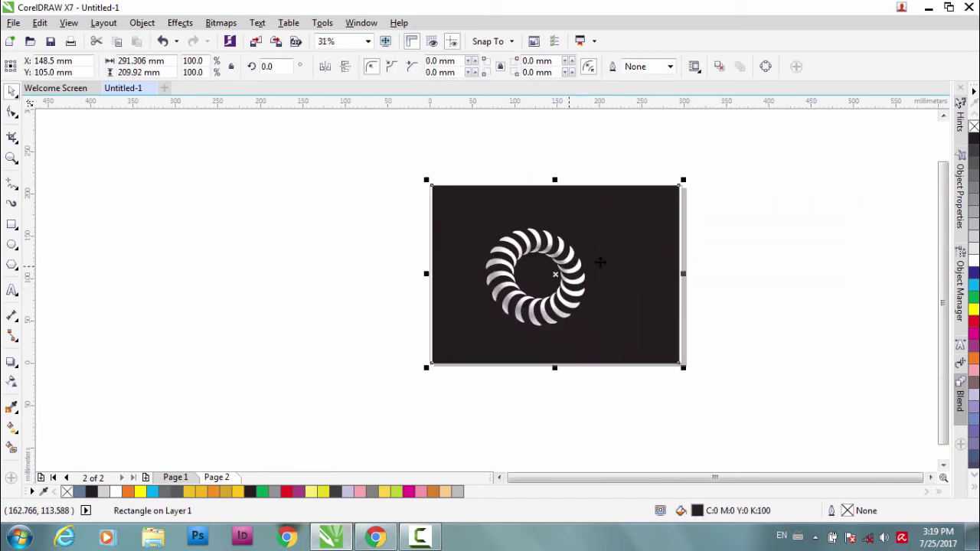
{"action": "left_click", "coordinate": [11, 427]}
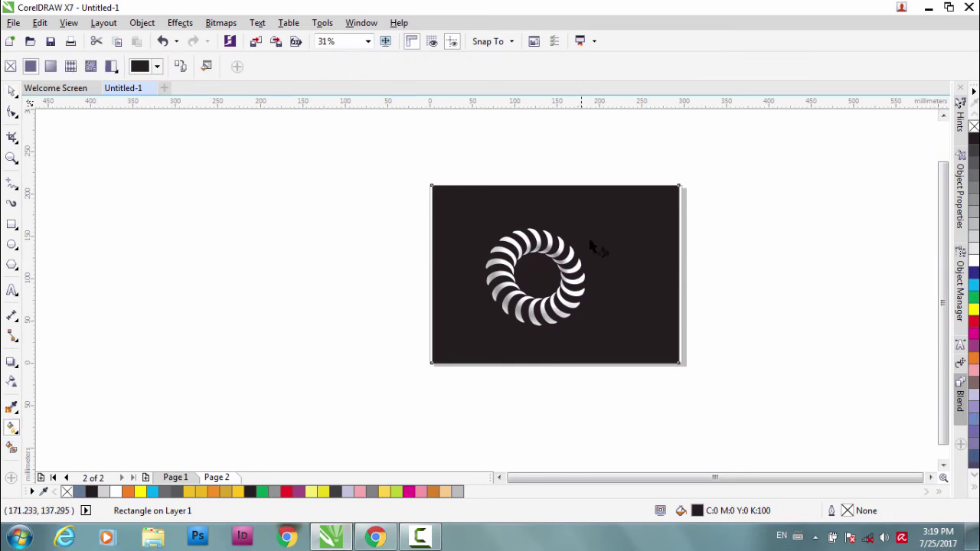
{"action": "left_click_drag", "start_coordinate": [613, 235], "coordinate": [496, 227]}
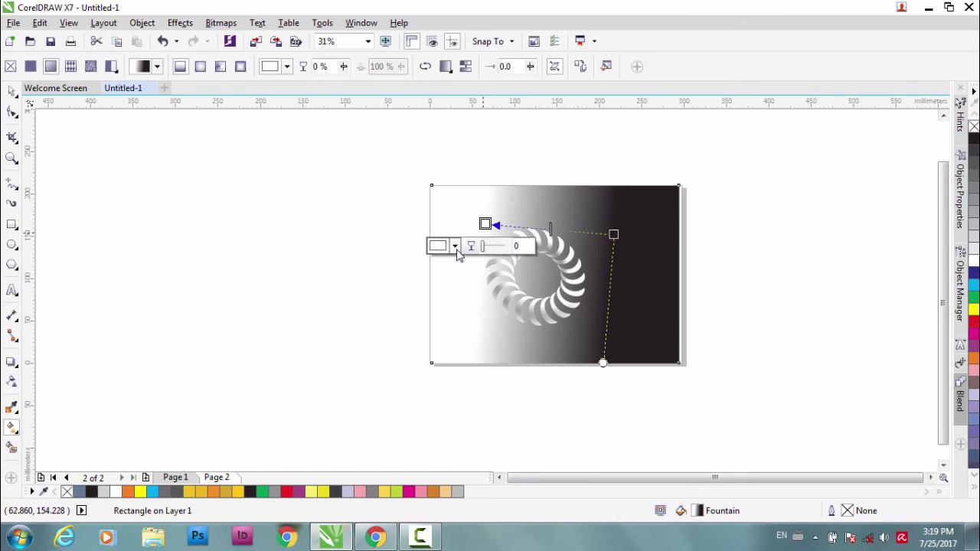
Colour the background gradient's white end node muted blue-gray, C68 M60 Y35 K12
{"action": "left_click", "coordinate": [455, 246]}
{"action": "left_click", "coordinate": [439, 325]}
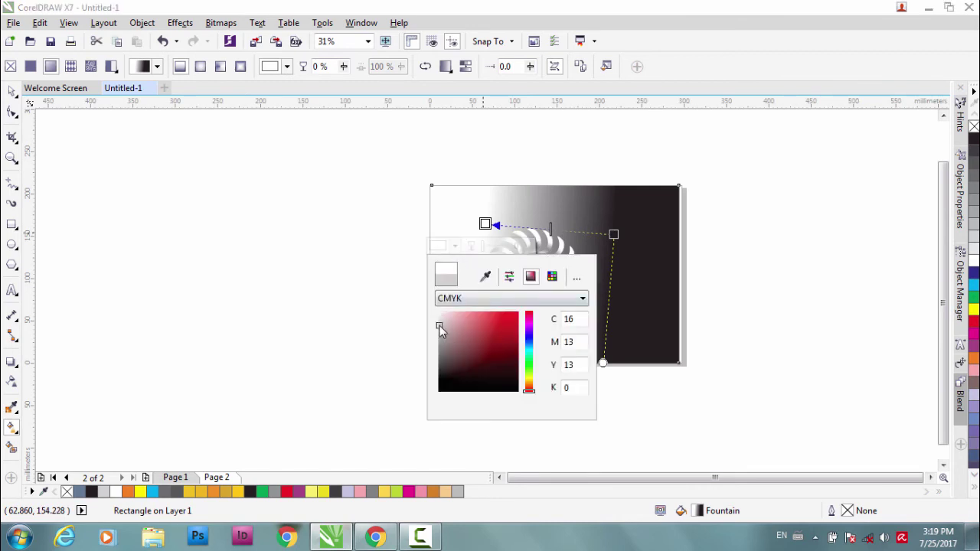
{"action": "left_click_drag", "start_coordinate": [439, 327], "coordinate": [440, 362]}
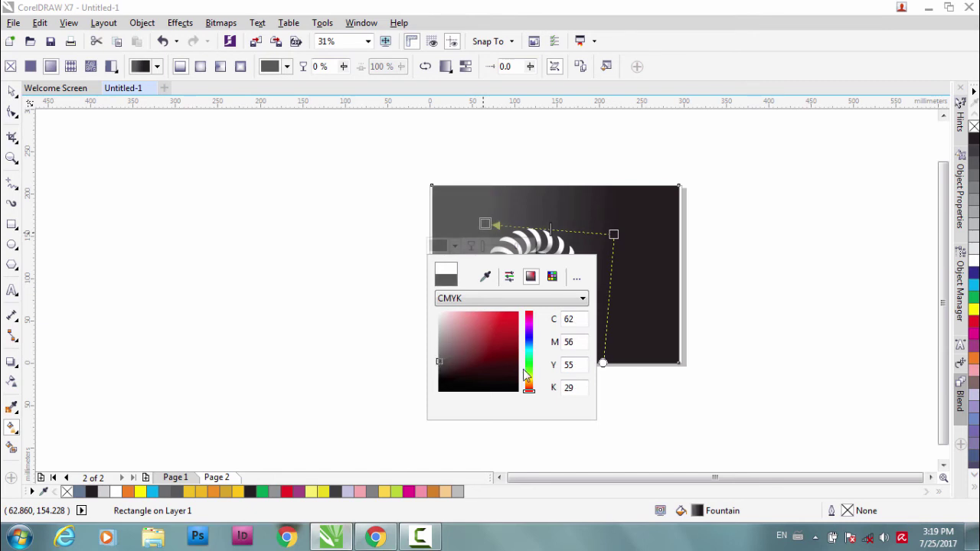
{"action": "left_click_drag", "start_coordinate": [530, 389], "coordinate": [529, 340]}
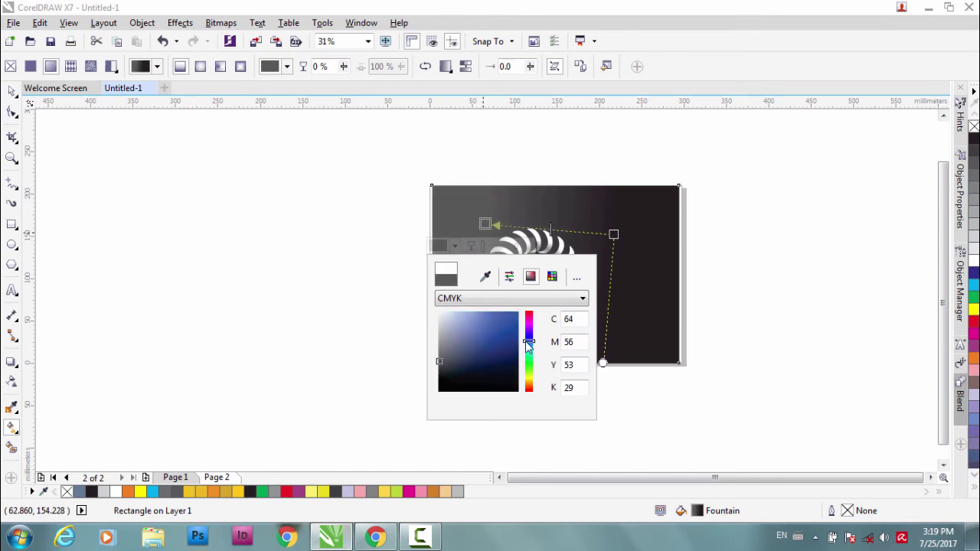
{"action": "left_click_drag", "start_coordinate": [452, 349], "coordinate": [455, 351]}
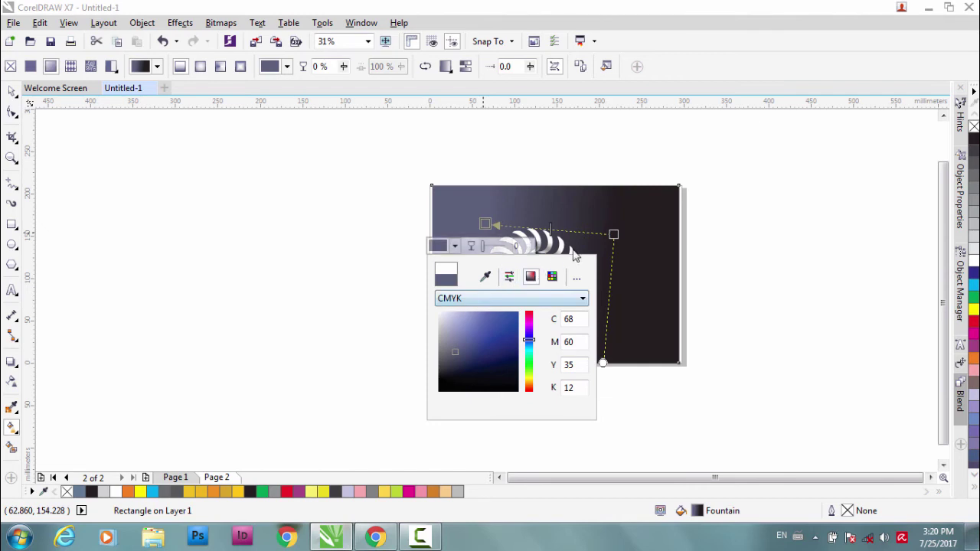
Colour the background gradient's black start node dark navy, about C99 M85 Y21 K61, and deselect the rectangle
{"action": "left_click", "coordinate": [613, 235]}
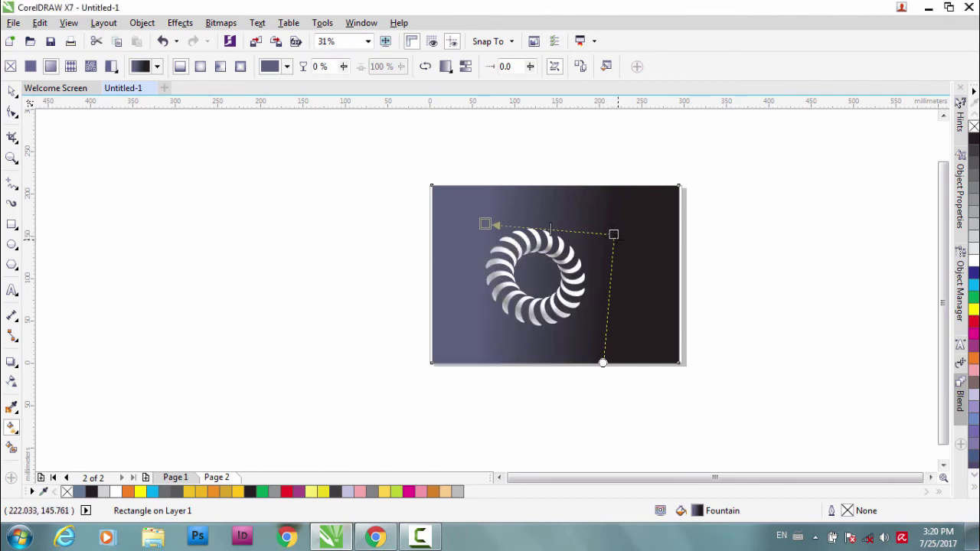
{"action": "left_click", "coordinate": [615, 236]}
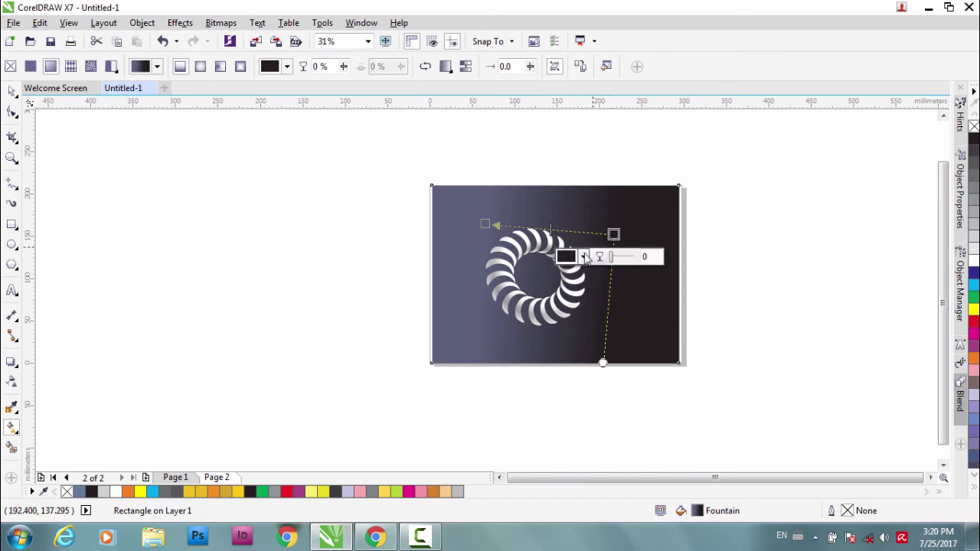
{"action": "left_click", "coordinate": [583, 258]}
{"action": "left_click", "coordinate": [657, 349]}
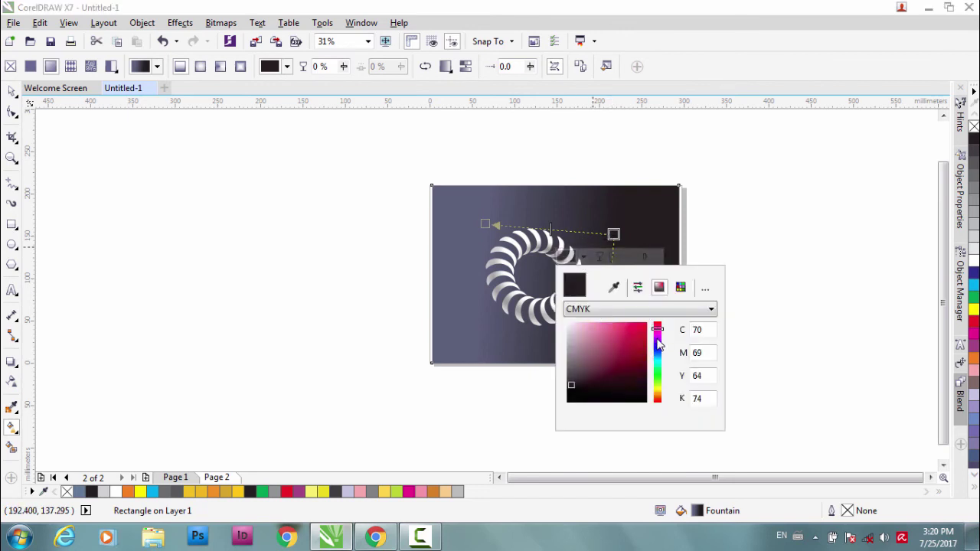
{"action": "mouse_move", "coordinate": [657, 351]}
{"action": "left_mouse_down"}
{"action": "mouse_move", "coordinate": [613, 363]}
{"action": "mouse_move", "coordinate": [645, 373]}
{"action": "left_mouse_up"}
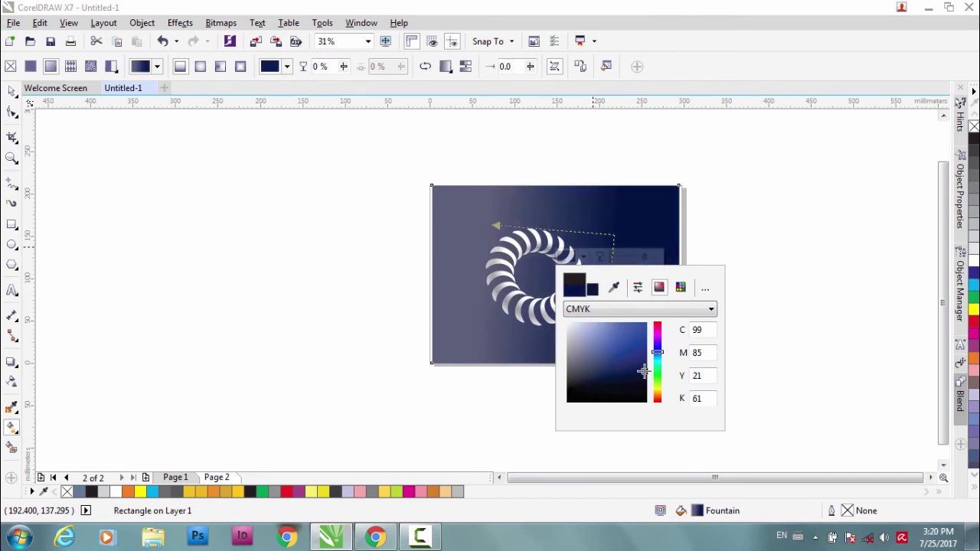
{"action": "left_click", "coordinate": [607, 238]}
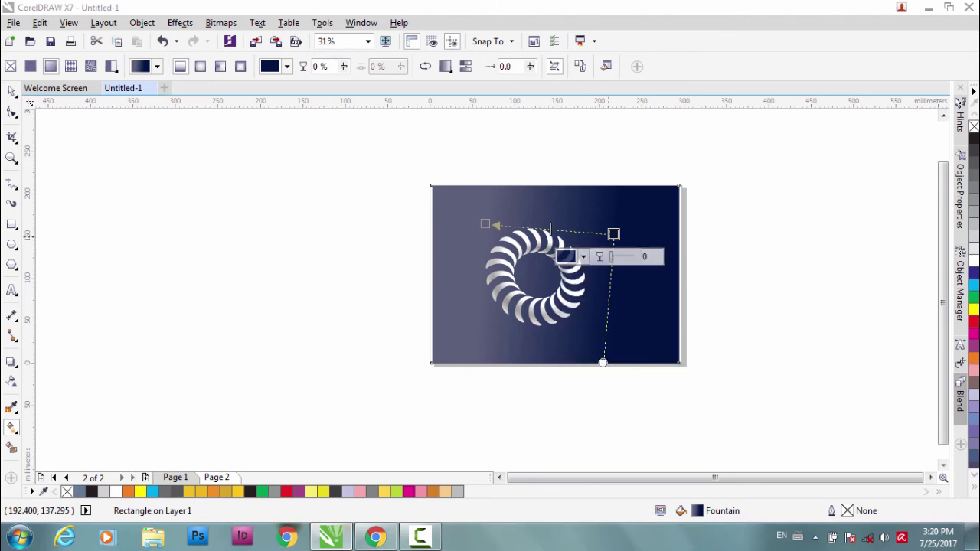
{"action": "left_click", "coordinate": [11, 91]}
{"action": "left_click", "coordinate": [60, 141]}
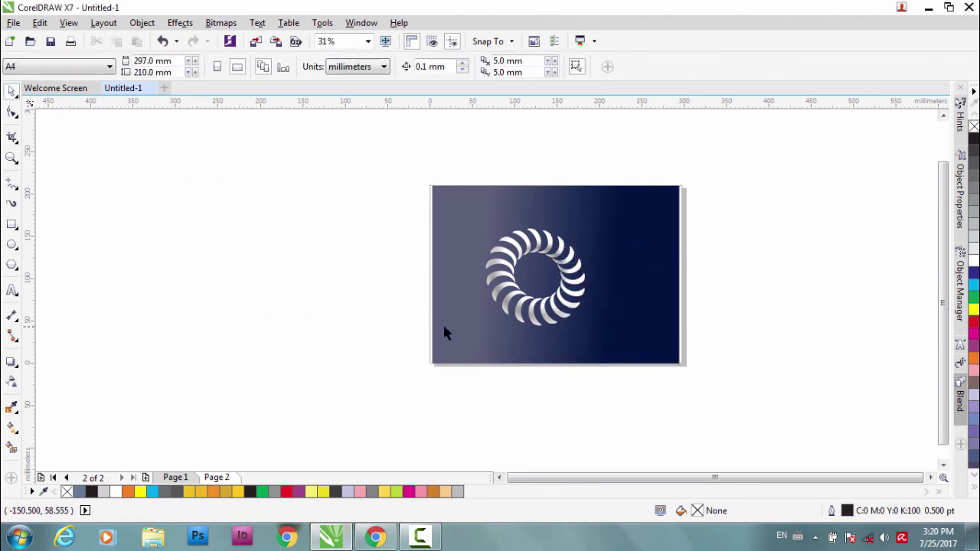
Mirror the gradient background rectangle horizontally and vertically, and restore its original horizontal direction
{"action": "left_click", "coordinate": [632, 309]}
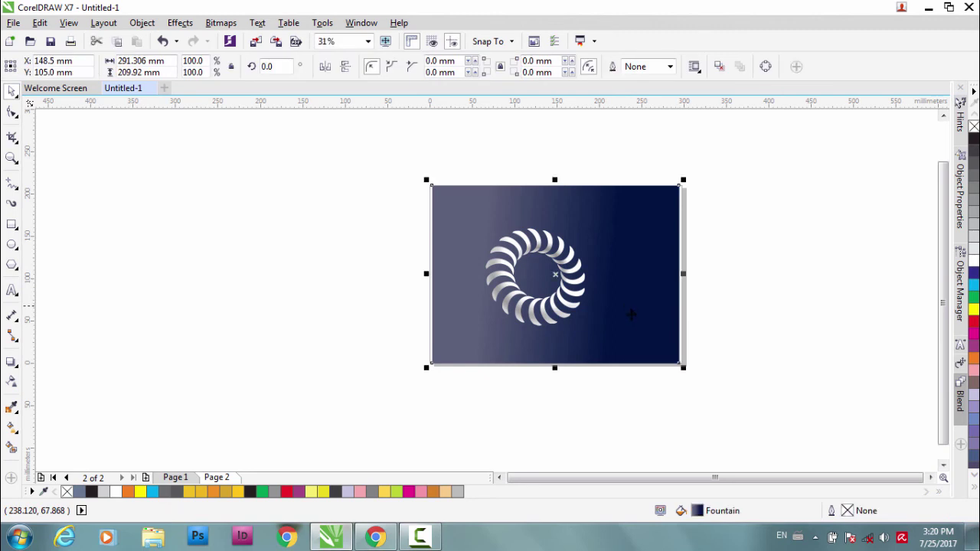
{"action": "left_click", "coordinate": [327, 68]}
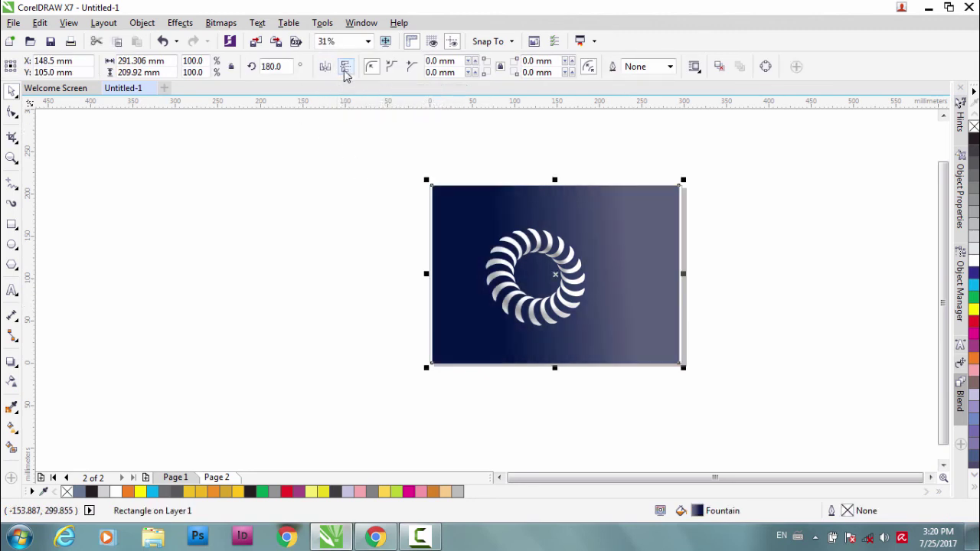
{"action": "left_click", "coordinate": [325, 68]}
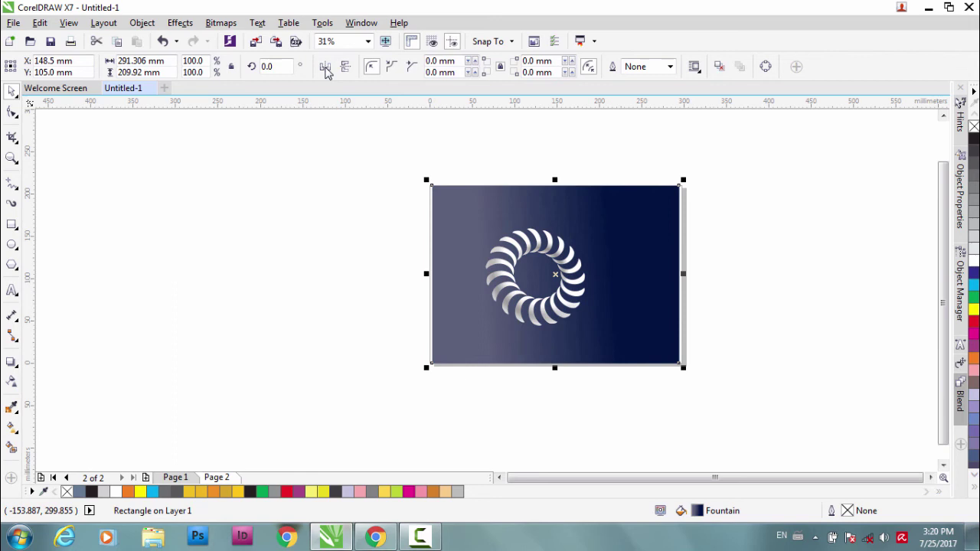
Recolour the muted blue-gray end node of the background rectangle's gradient to a warmer, less blue gray, and deselect the rectangle
{"action": "left_click", "coordinate": [322, 236]}
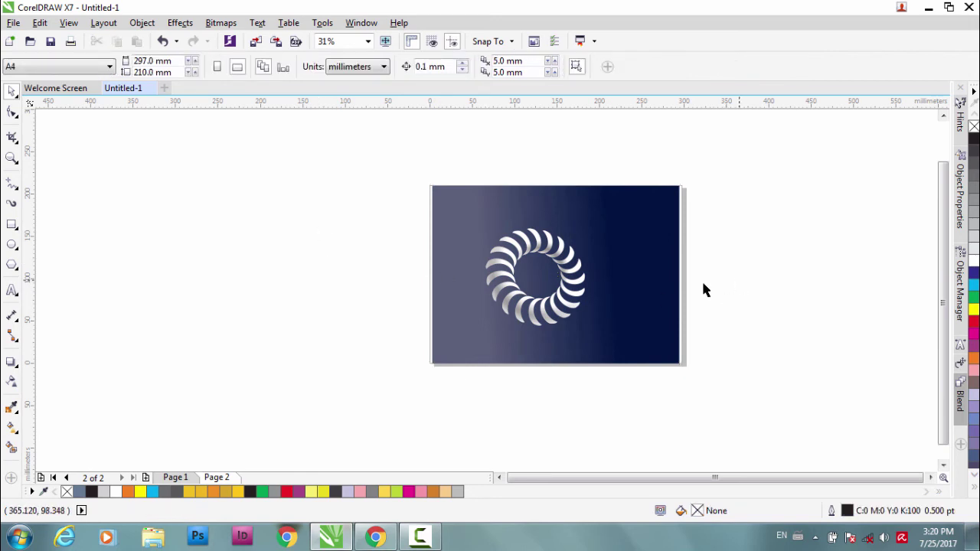
{"action": "left_click", "coordinate": [610, 305]}
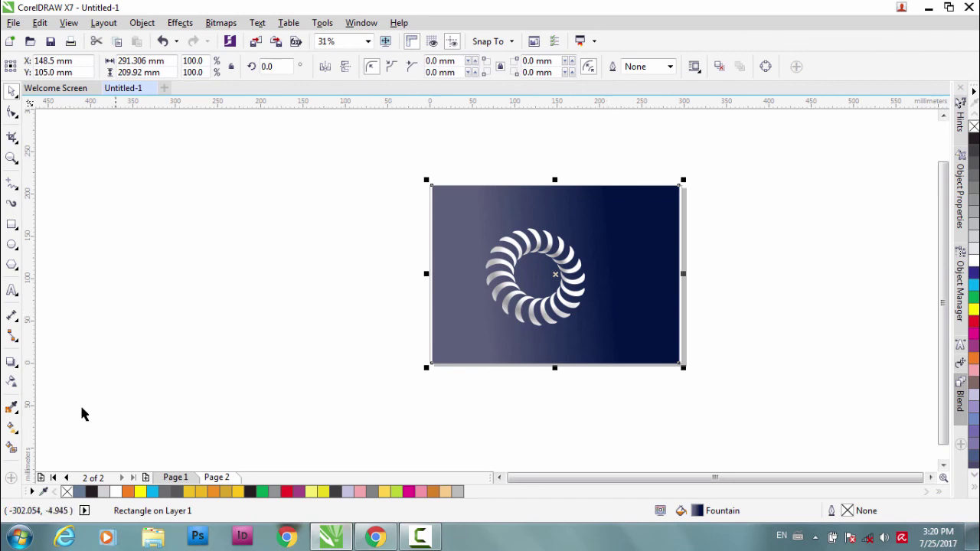
{"action": "left_click", "coordinate": [12, 428]}
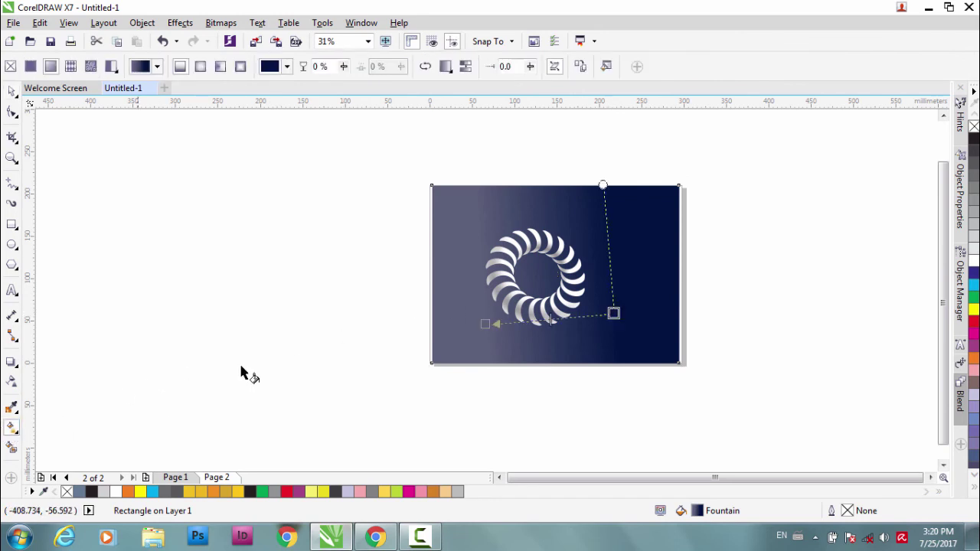
{"action": "left_click", "coordinate": [484, 322]}
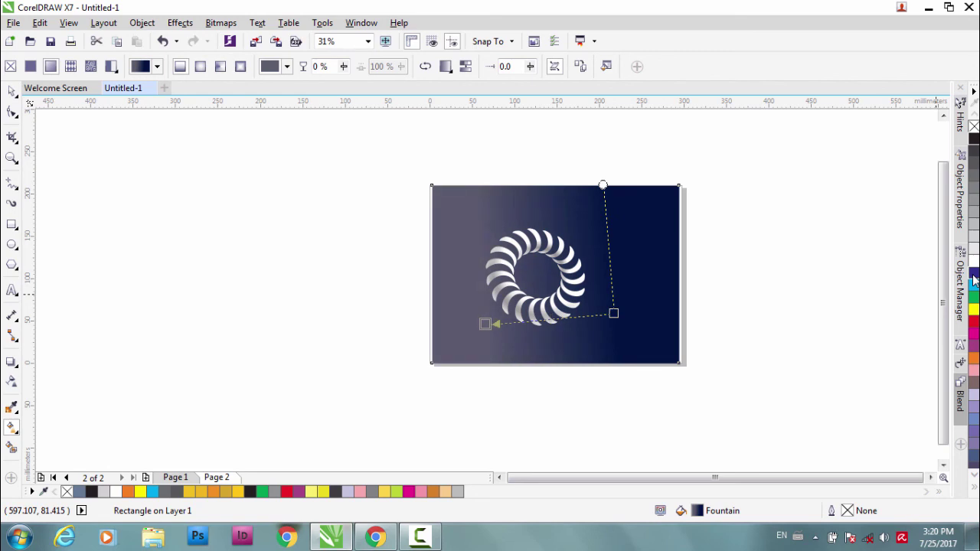
{"action": "left_click", "coordinate": [12, 92]}
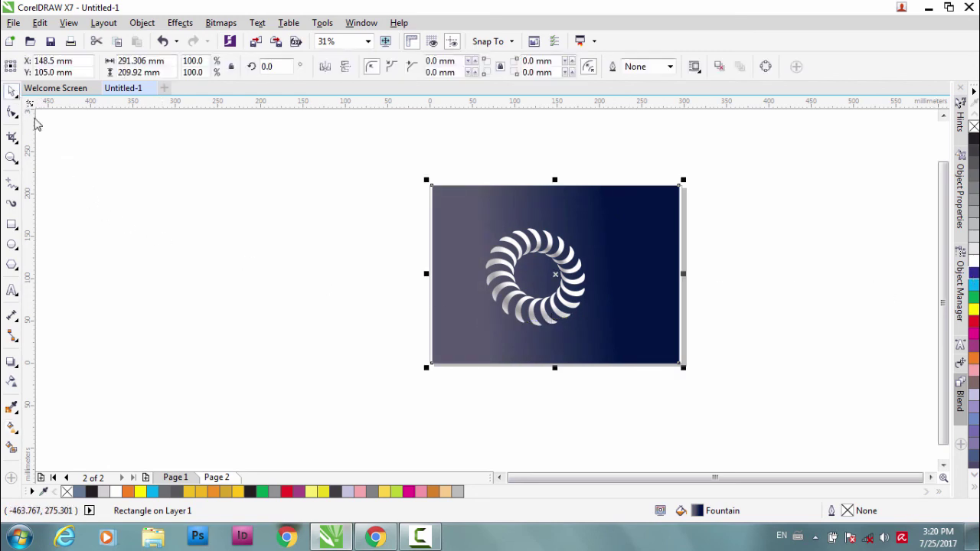
{"action": "left_click", "coordinate": [191, 274]}
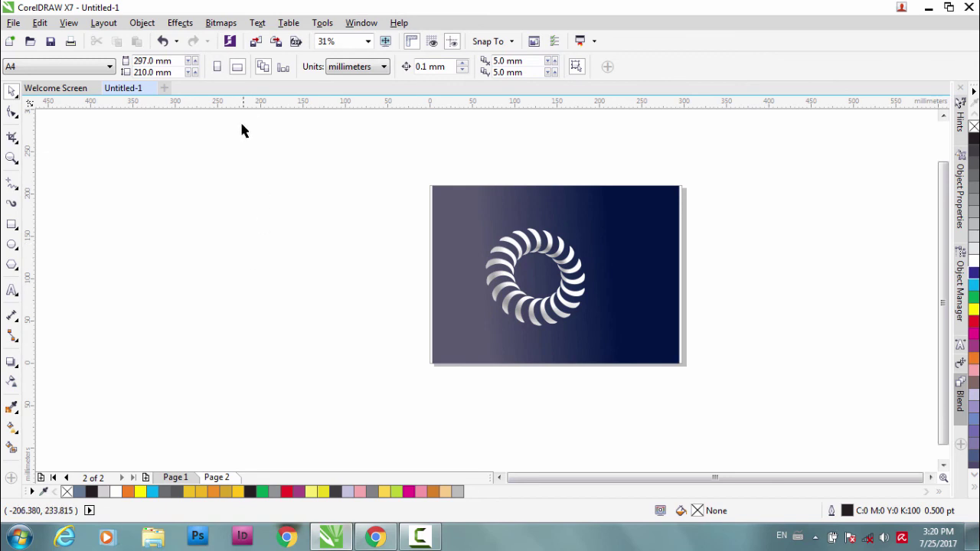
Examine the crescent ring and gradient background up close at 125% zoom and in full-screen preview
{"action": "left_click", "coordinate": [367, 42]}
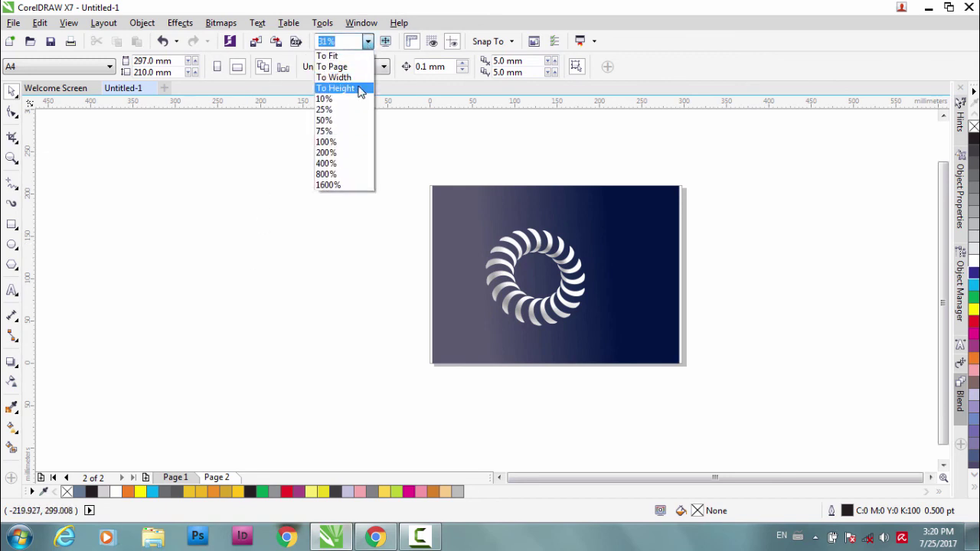
{"action": "left_click", "coordinate": [337, 88]}
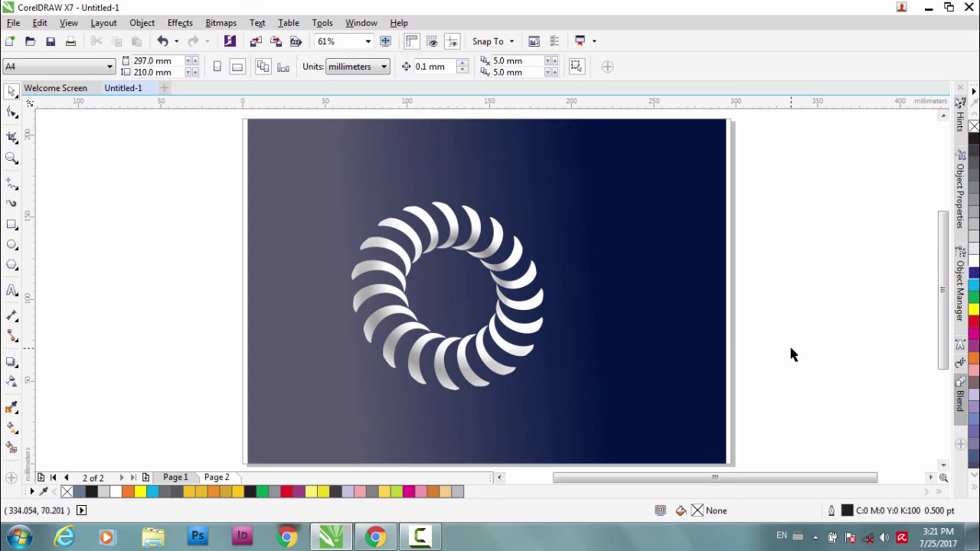
{"action": "scroll", "coordinate": [472, 322], "scroll_direction": "up", "scroll_amount": 2}
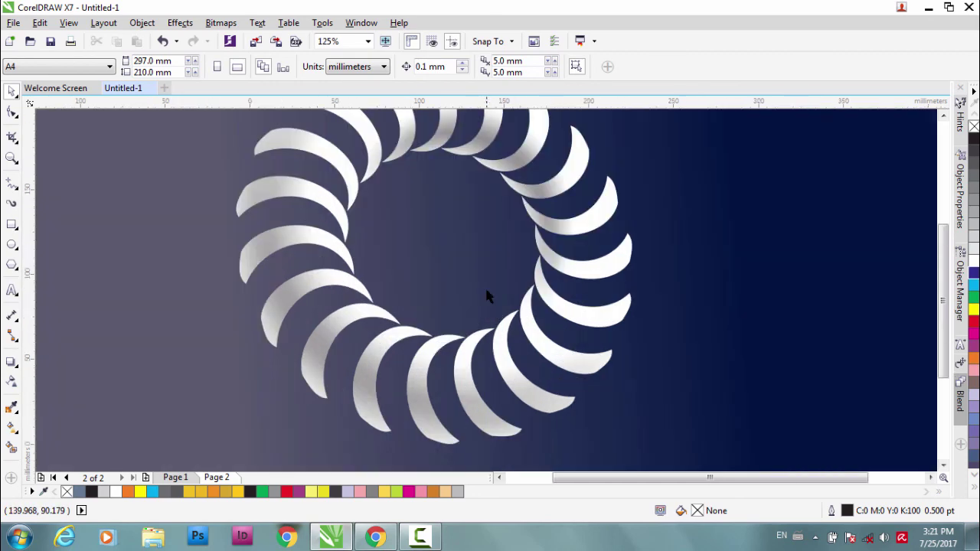
{"action": "scroll", "coordinate": [460, 290], "scroll_direction": "down", "scroll_amount": 2}
{"action": "scroll", "coordinate": [431, 281], "scroll_direction": "up", "scroll_amount": 2}
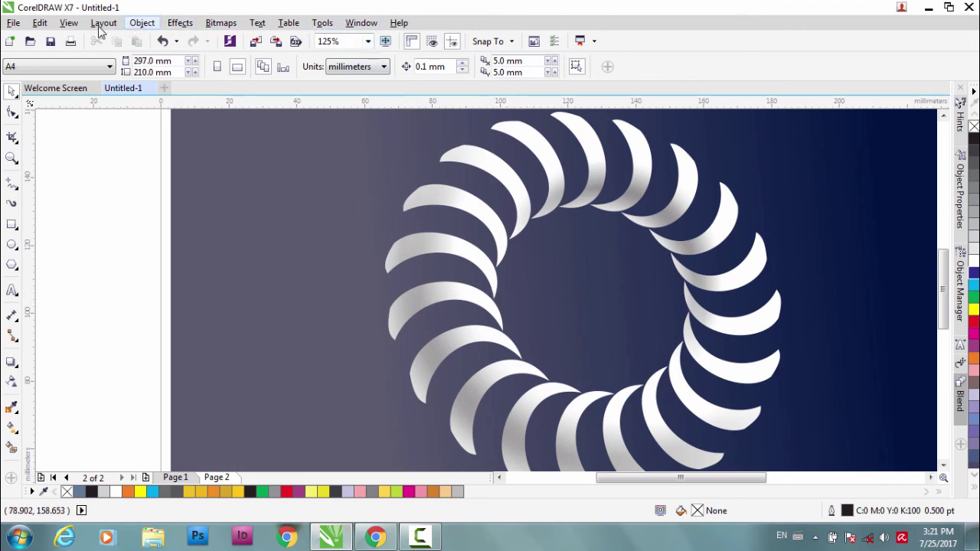
{"action": "left_click", "coordinate": [69, 23]}
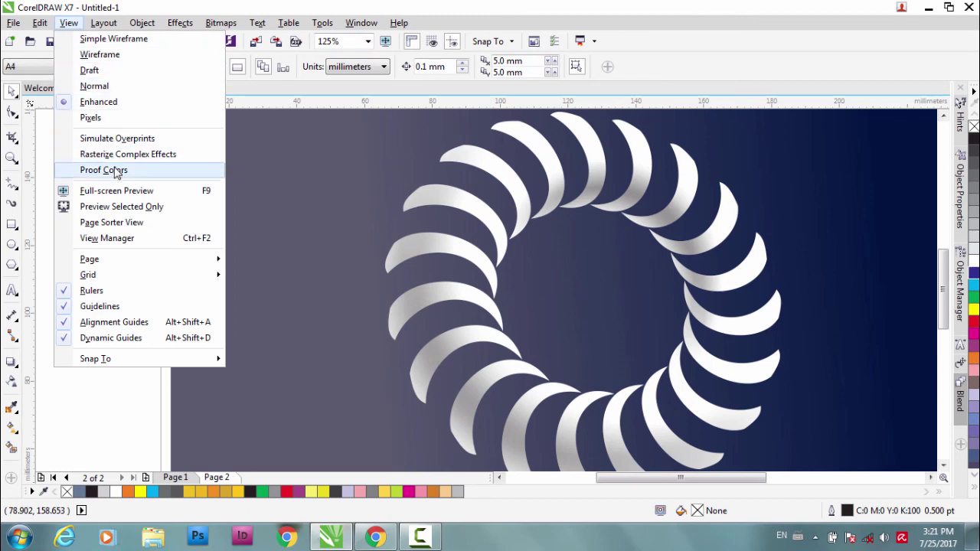
{"action": "left_click", "coordinate": [691, 58]}
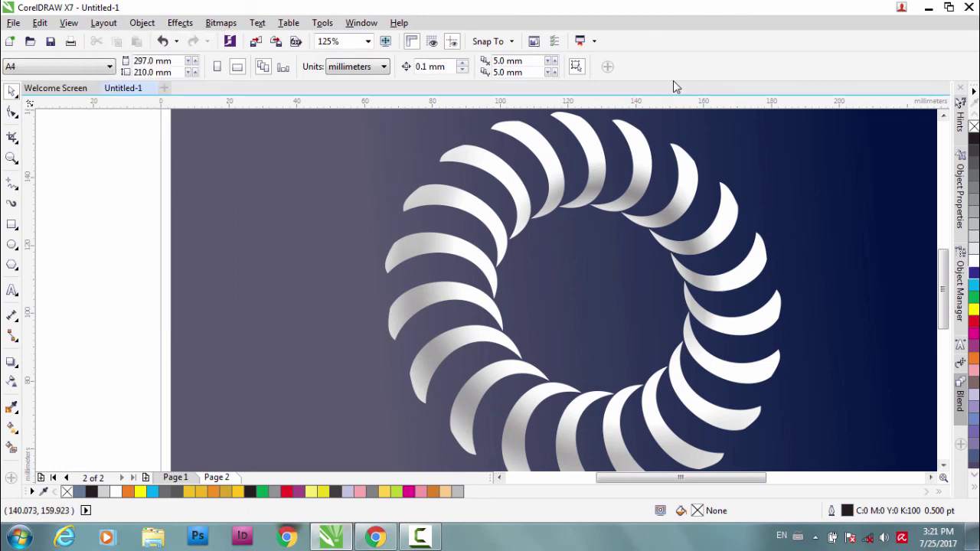
{"action": "left_click", "coordinate": [103, 23]}
{"action": "mouse_move", "coordinate": [81, 28]}
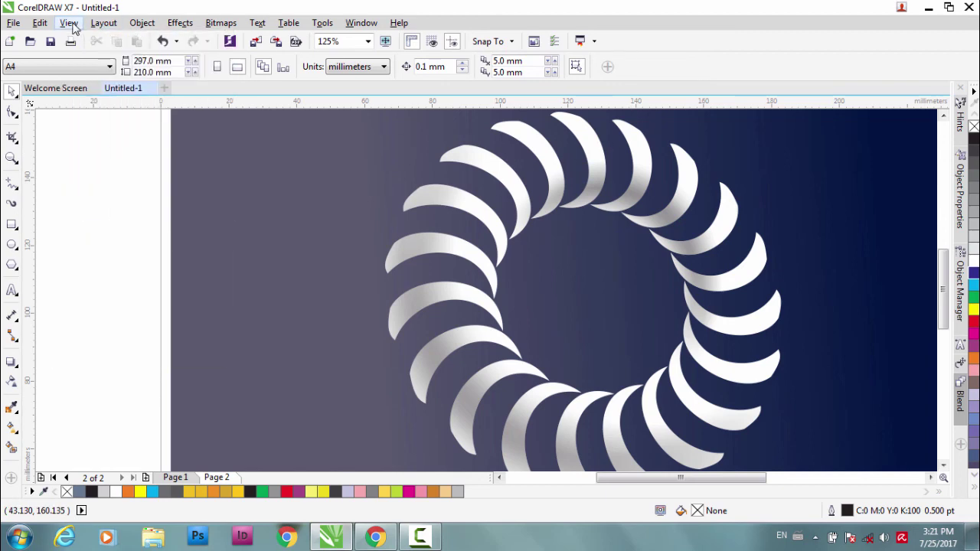
{"action": "left_click", "coordinate": [100, 191]}
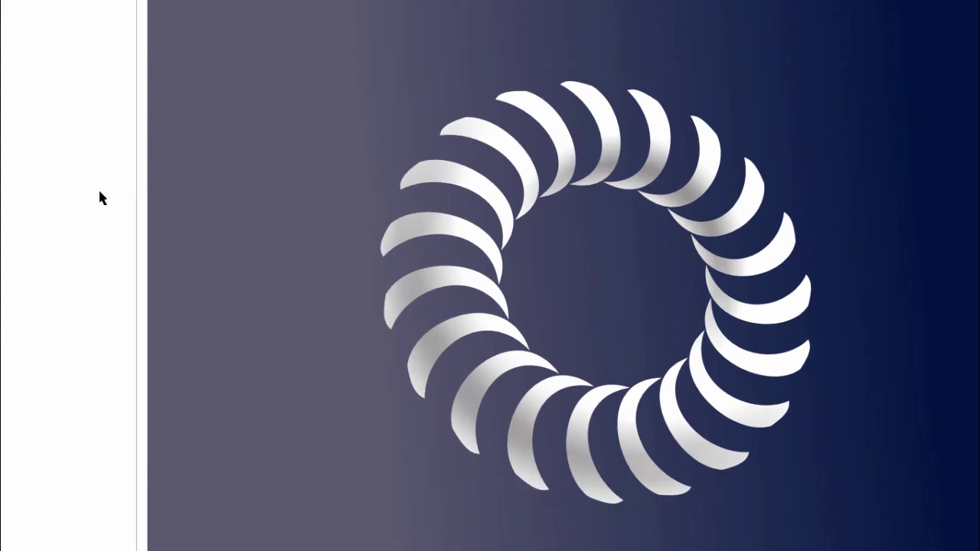